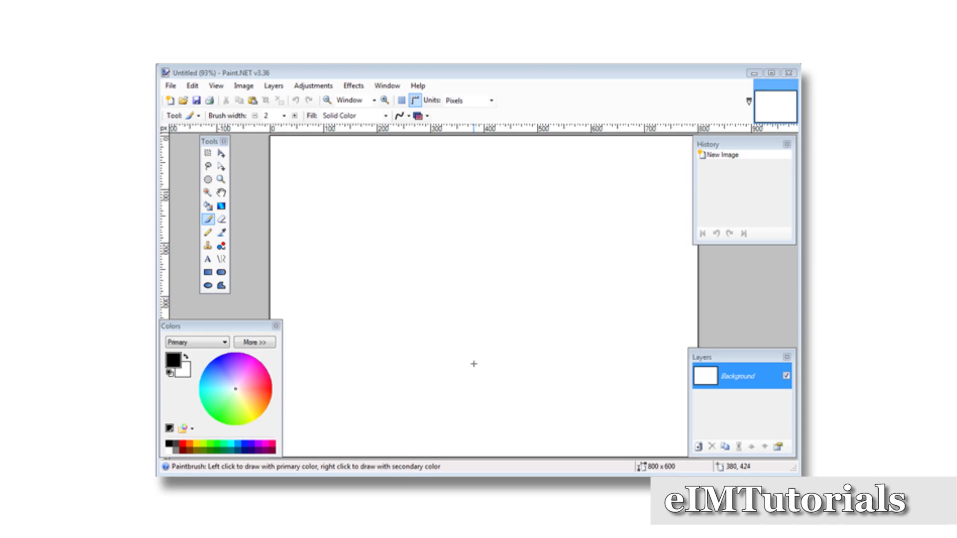
Resize the canvas to 650 pixels wide and 125 pixels high, without maintaining the aspect ratio.
click(244, 85)
click(256, 124)
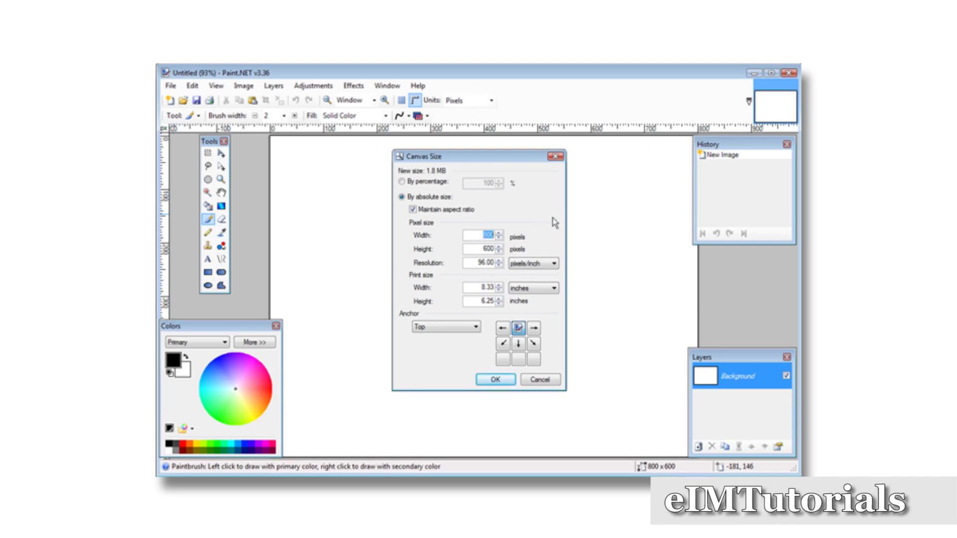
text(650)
click(413, 209)
double_click(478, 248)
text(125)
key(Tab)
click(495, 379)
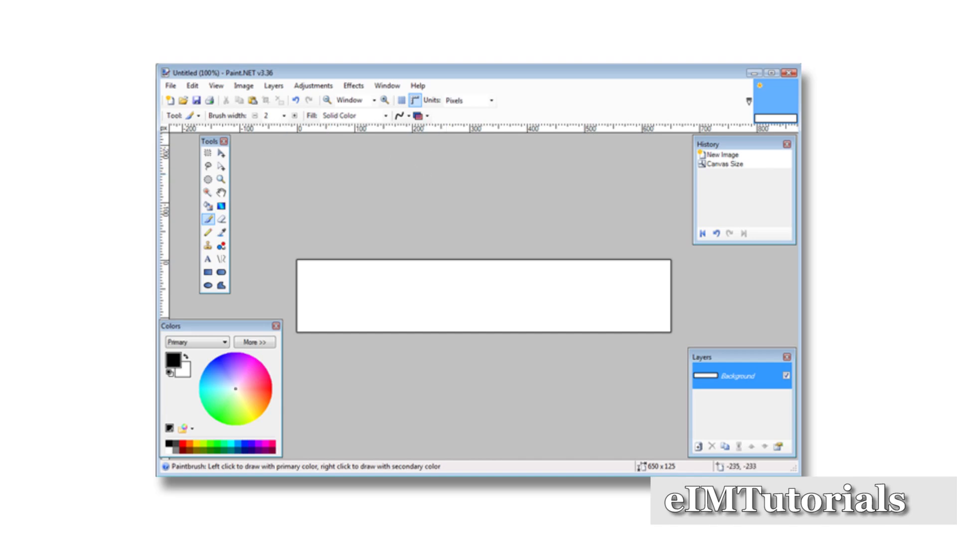
Add a new layer above the background and close the History window.
click(273, 86)
click(293, 96)
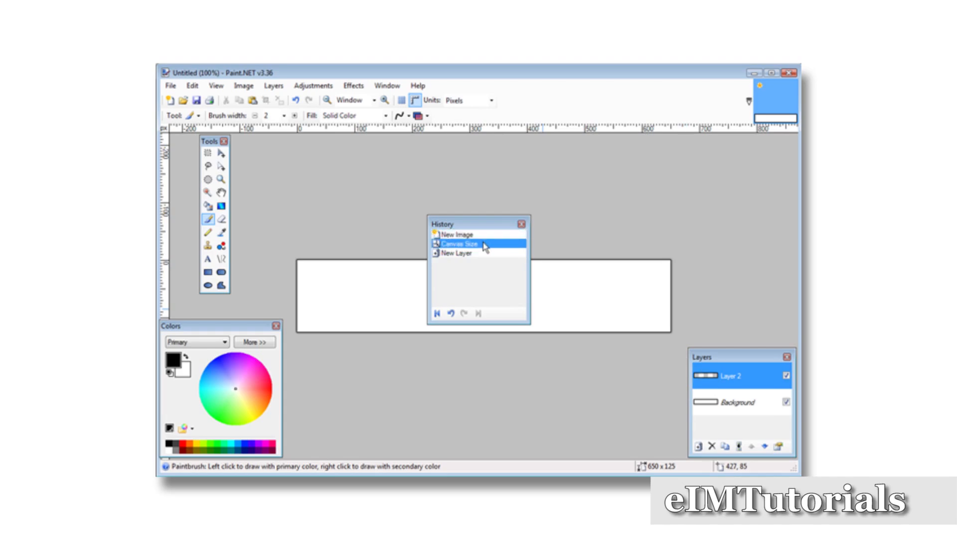
drag(466, 225, 730, 145)
key(Escape)
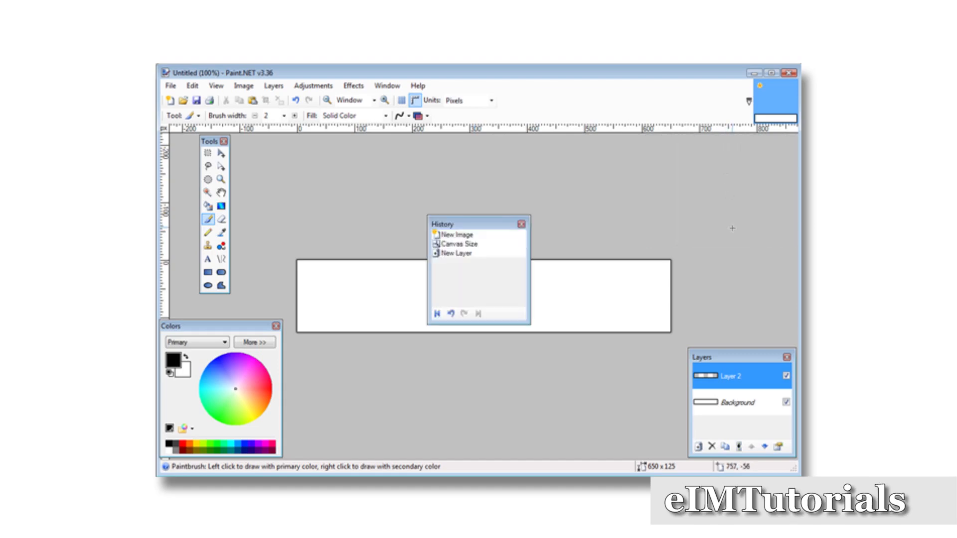
click(521, 224)
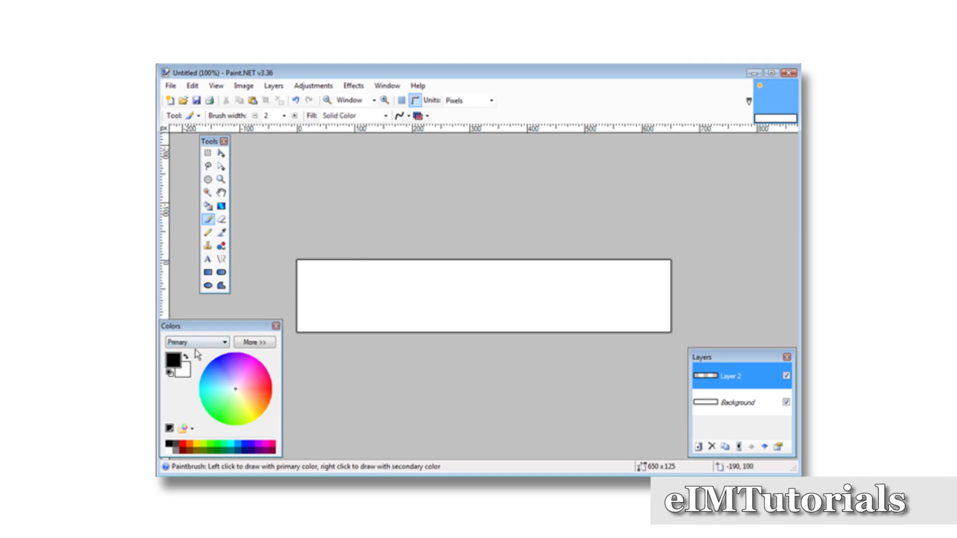
Set the primary color to light blue (63B9FF) and fill the new layer with it using the Paint Bucket.
click(215, 380)
click(254, 342)
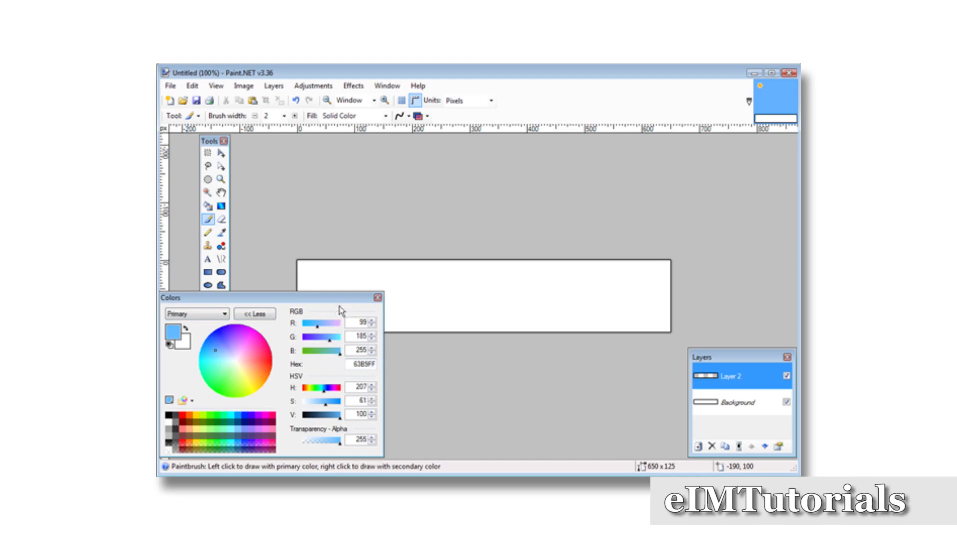
click(255, 315)
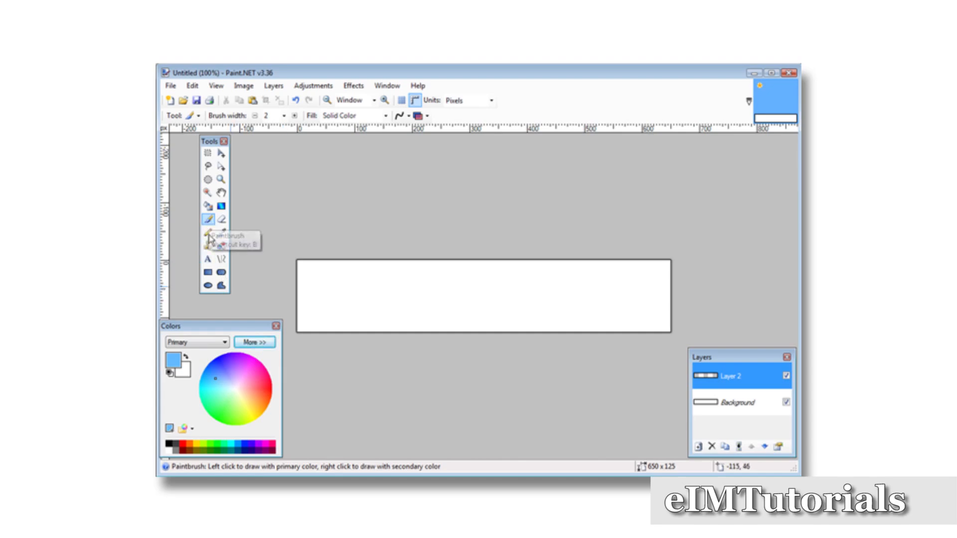
click(209, 206)
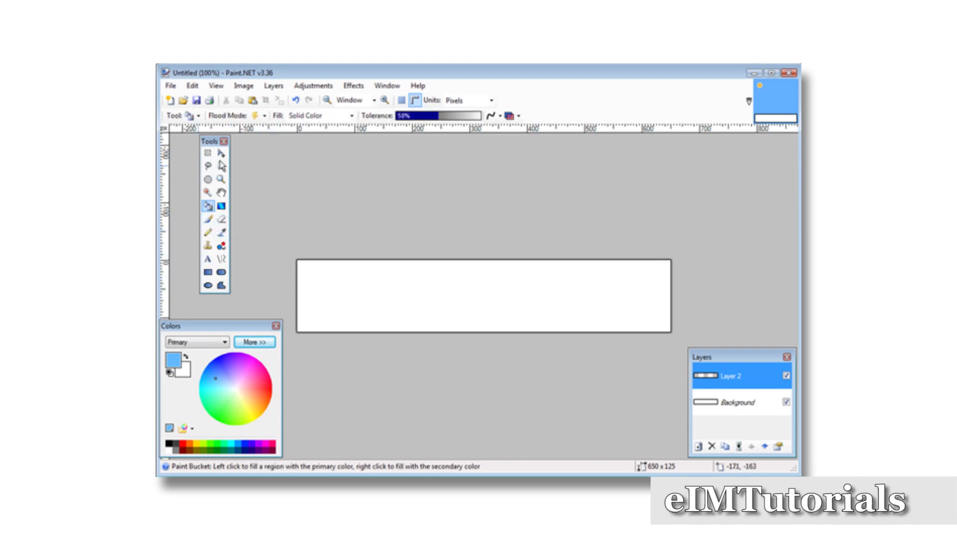
click(363, 294)
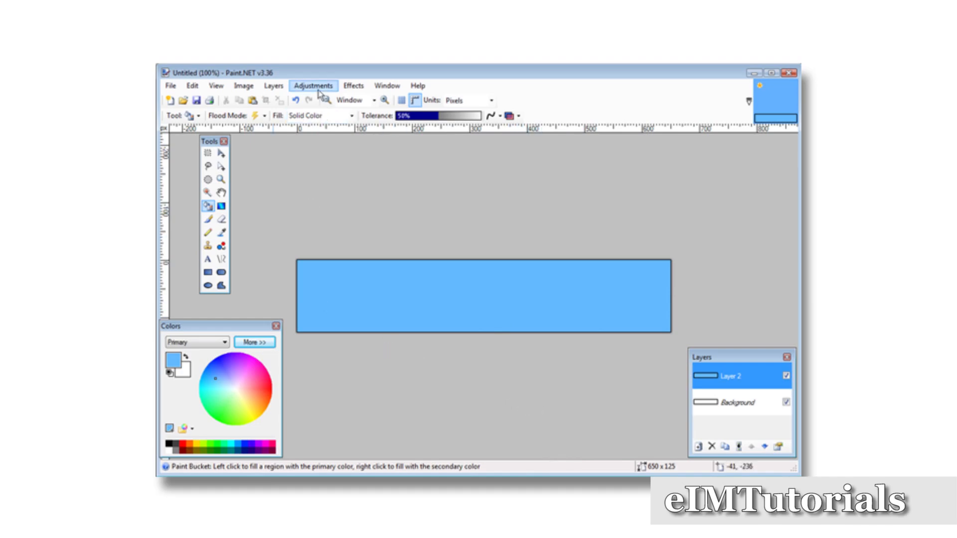
Add another layer and write "A sample banner" on it in white, near the upper middle of the banner.
click(273, 86)
click(281, 96)
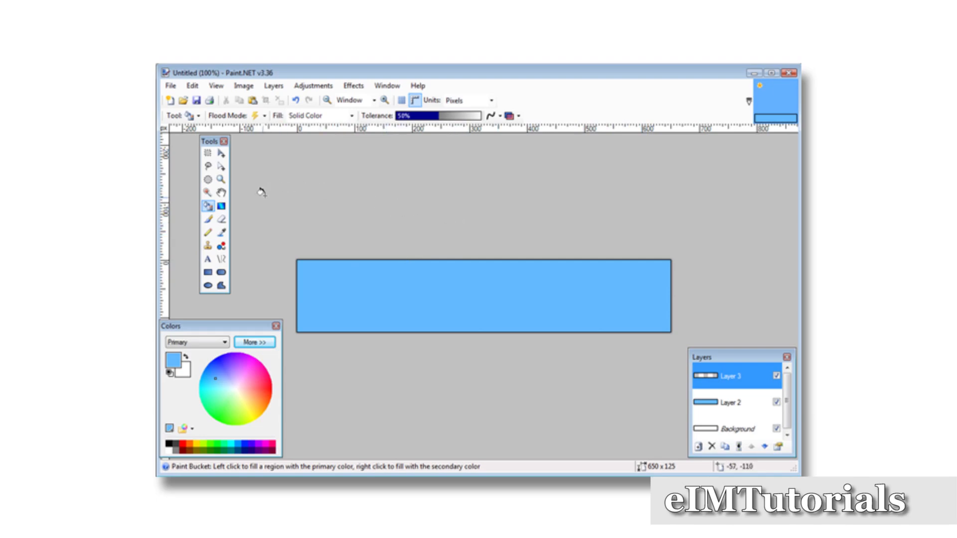
click(208, 259)
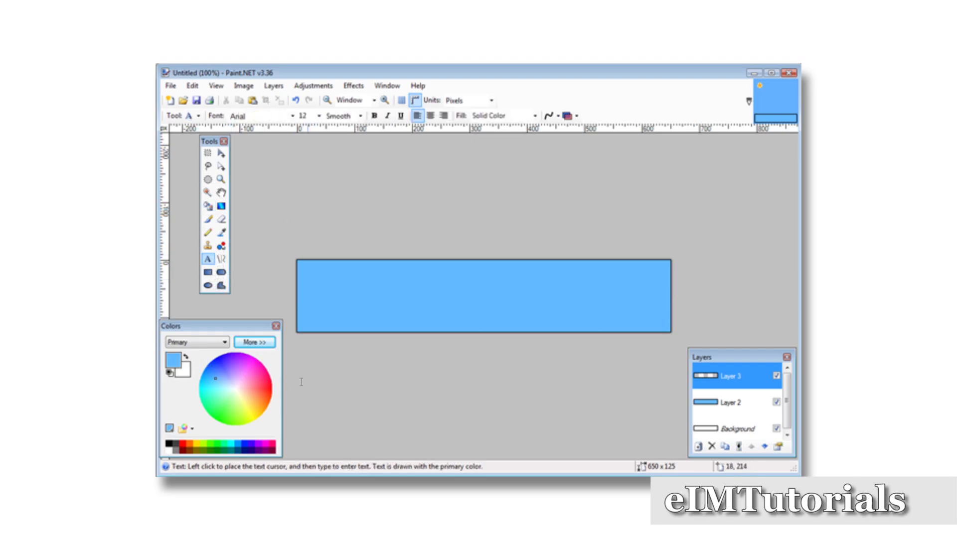
click(186, 357)
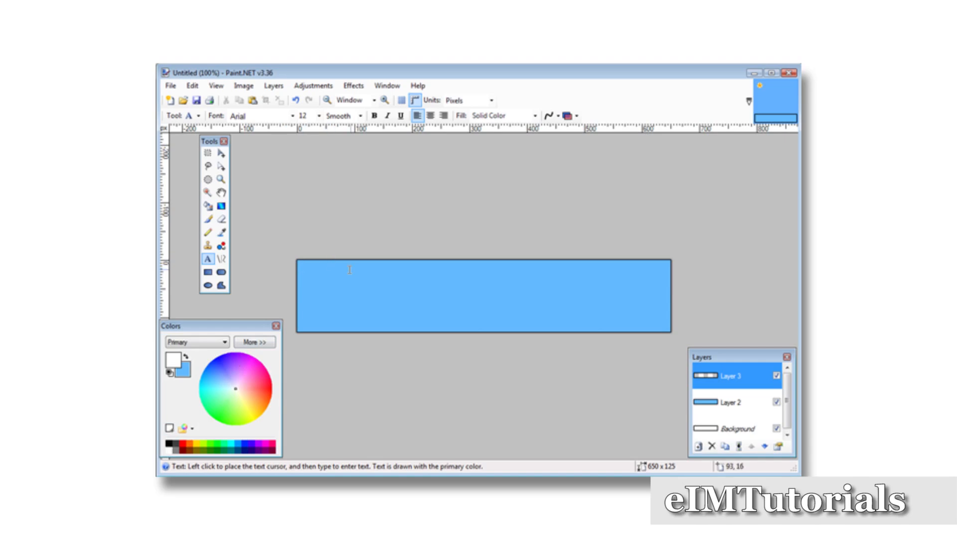
click(441, 276)
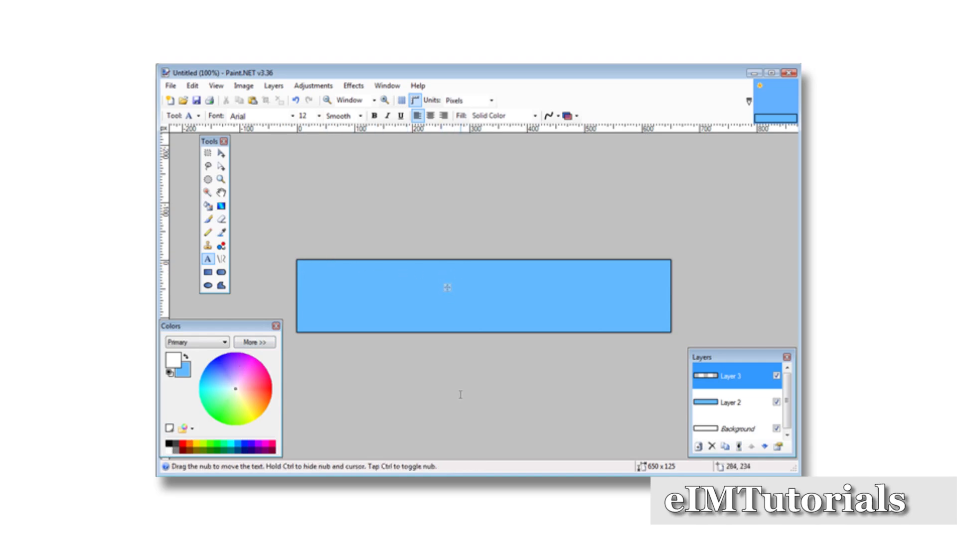
text(A sample banner)
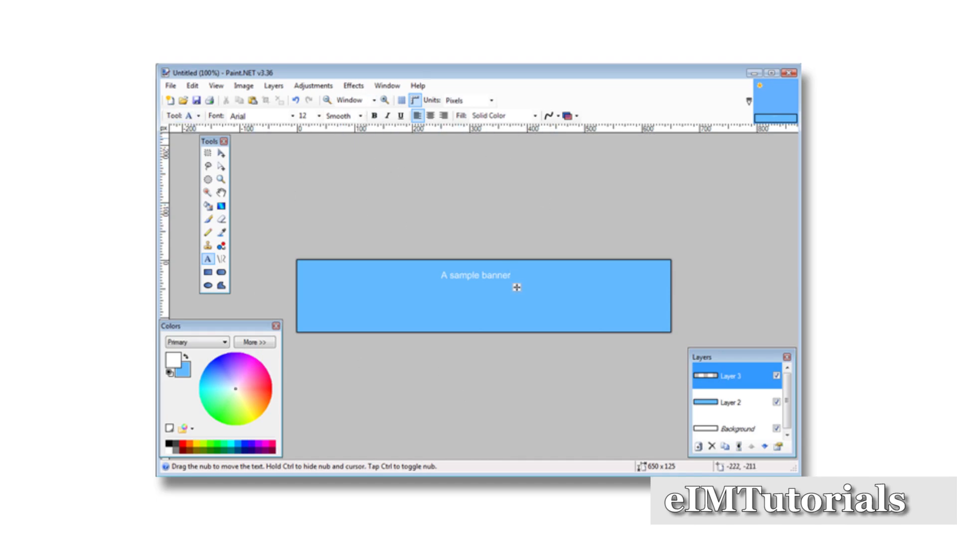
Format the banner title as bold Bookman Old Style, size 16, and move it to the banner's upper-right corner.
click(376, 116)
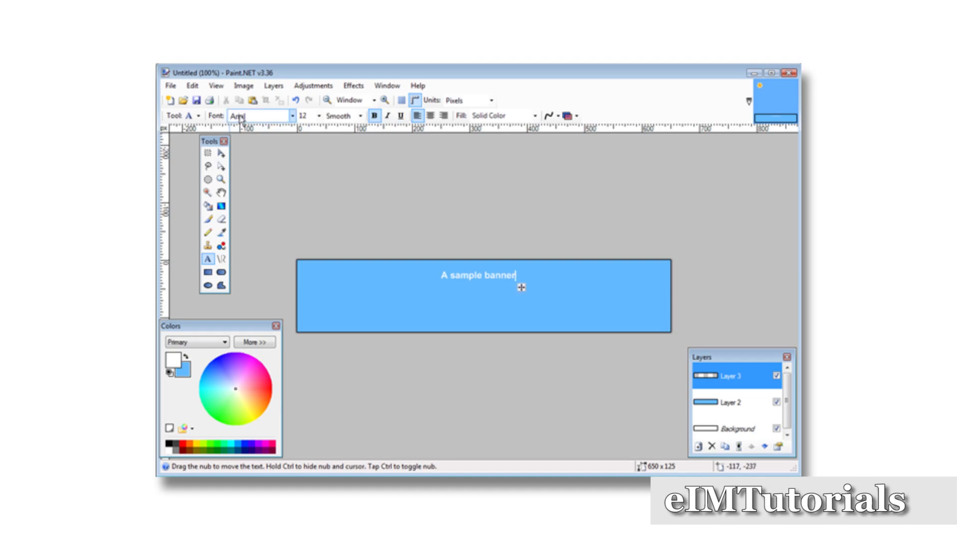
click(288, 118)
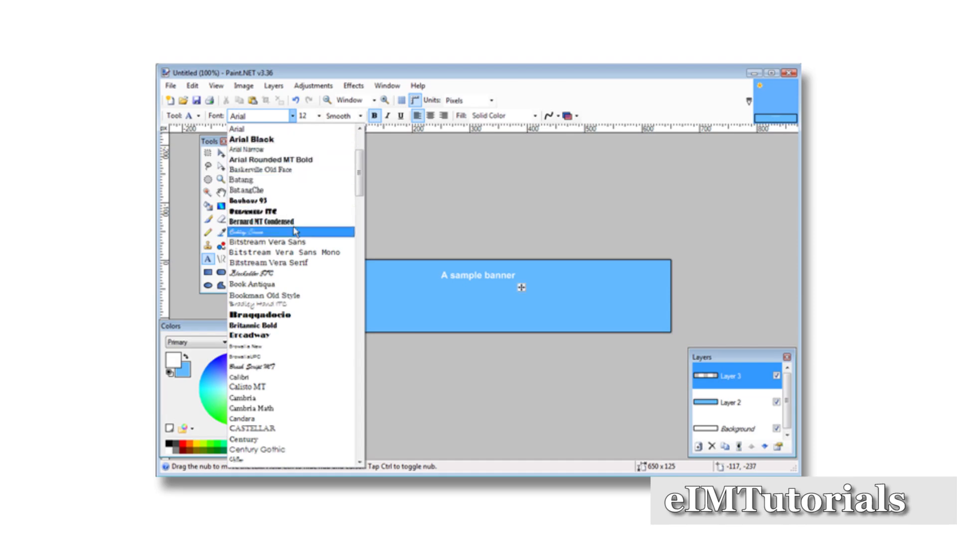
scroll(324, 339, down, 3)
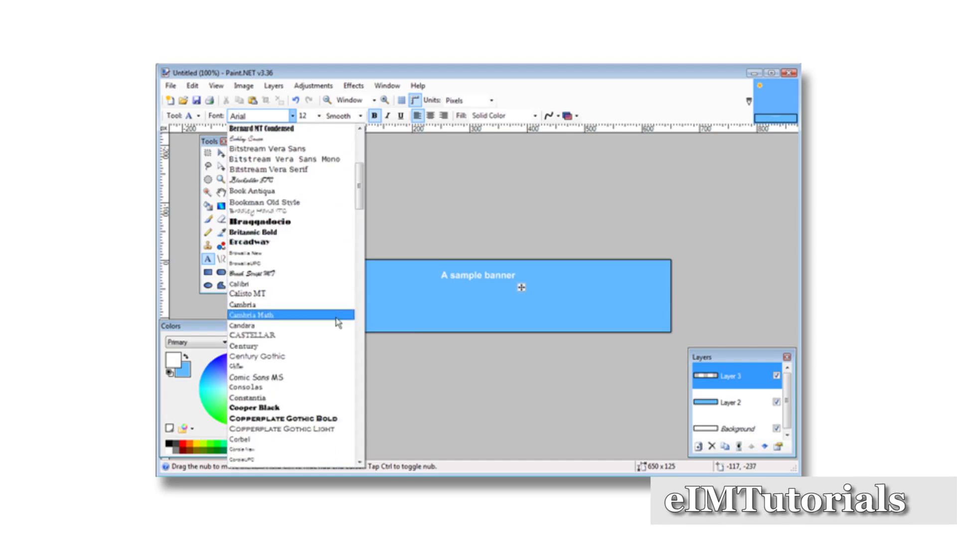
click(309, 202)
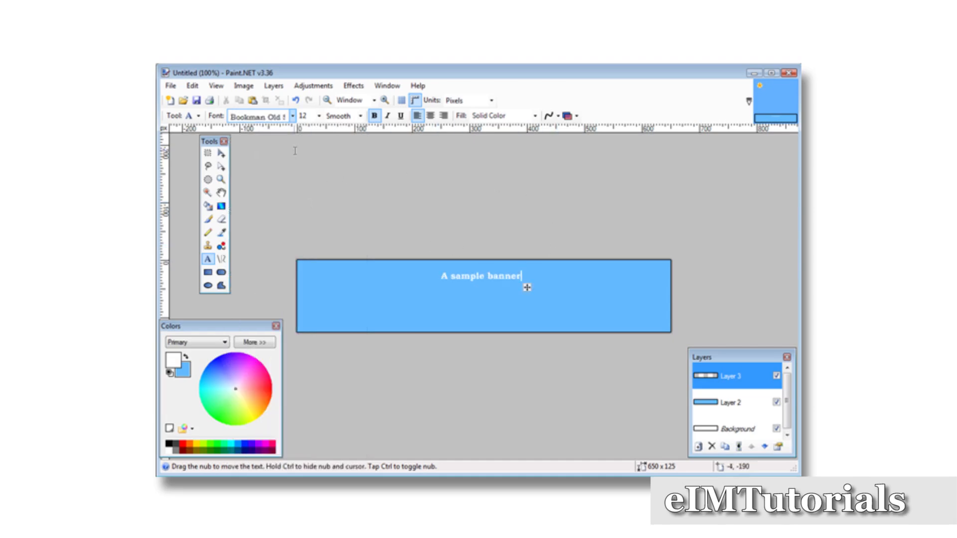
click(319, 116)
click(309, 180)
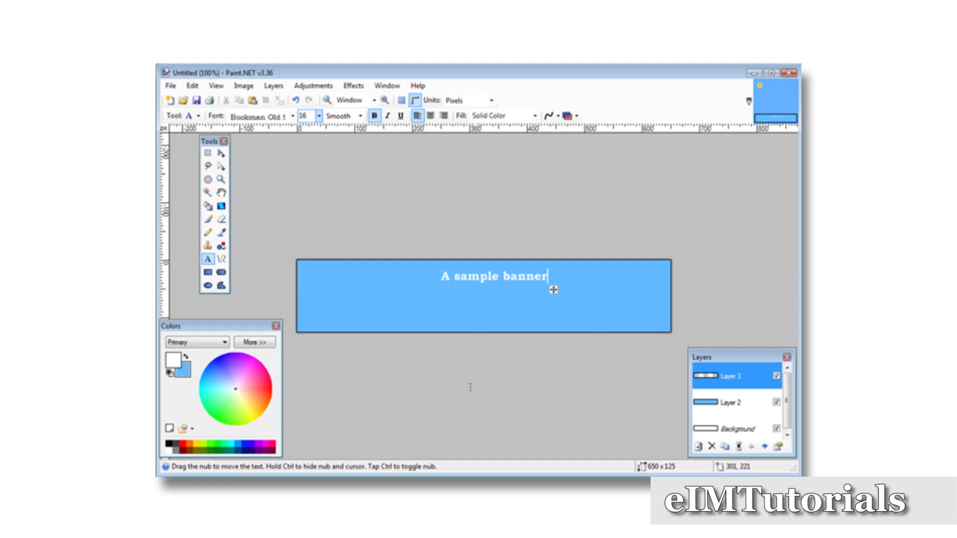
drag(554, 292, 661, 296)
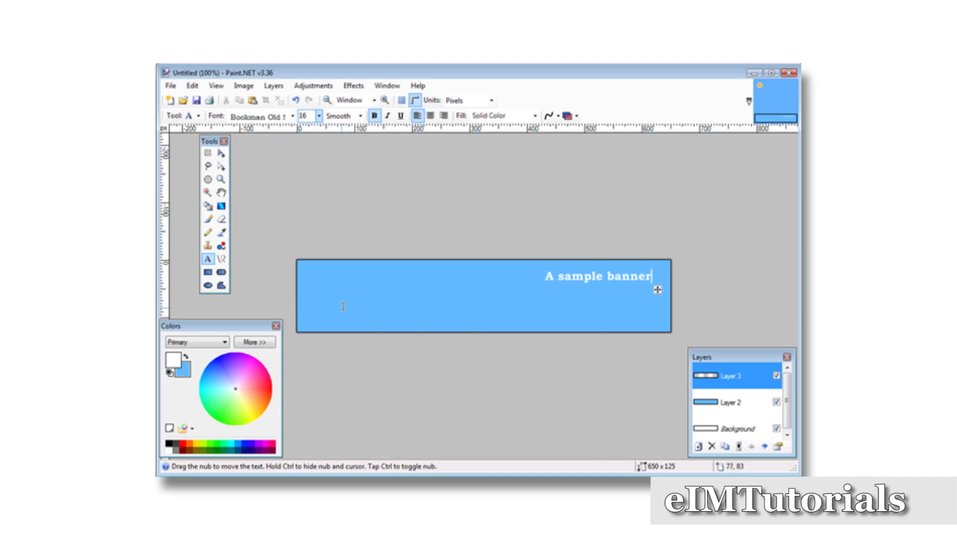
Add the text "Simple instruction" at size 10 and place it right-aligned just below the banner title.
click(412, 319)
text(Simple instruction)
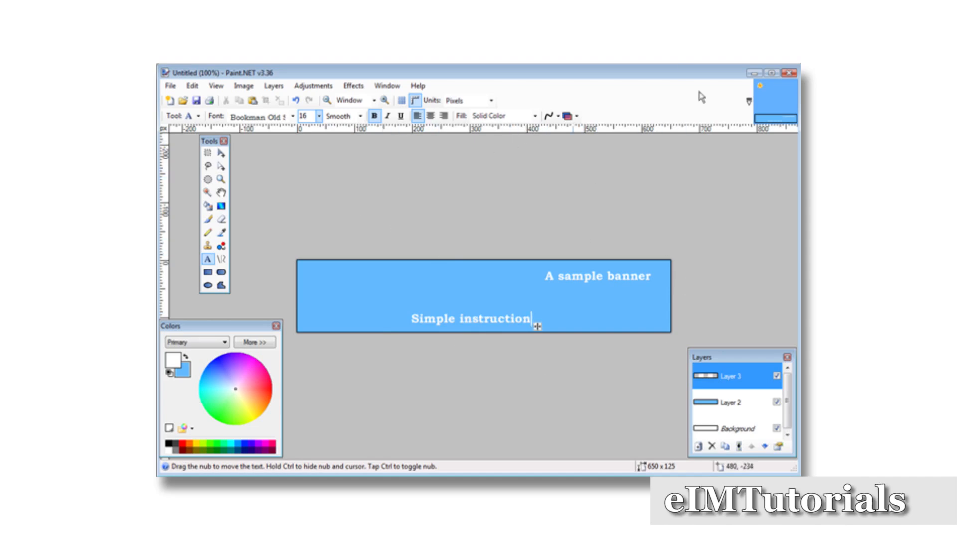
click(319, 115)
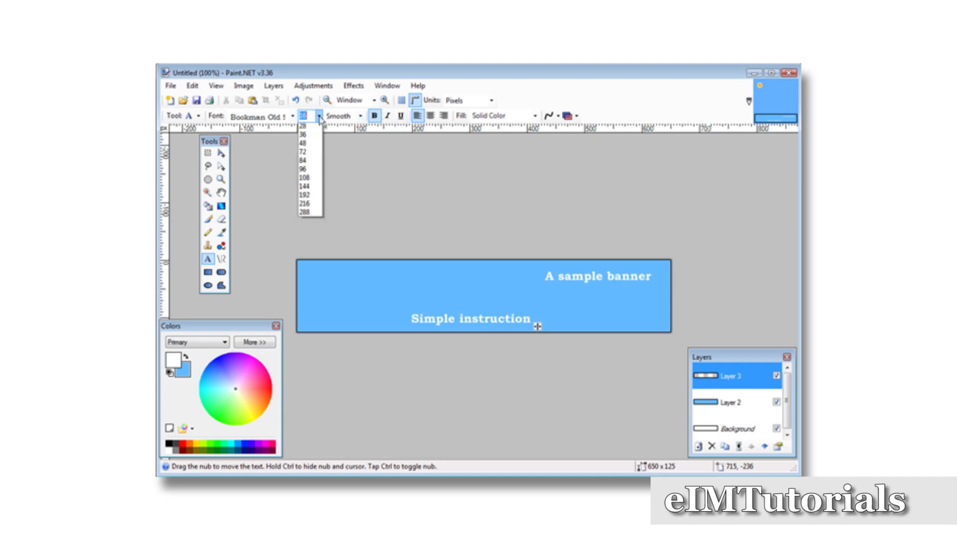
click(311, 145)
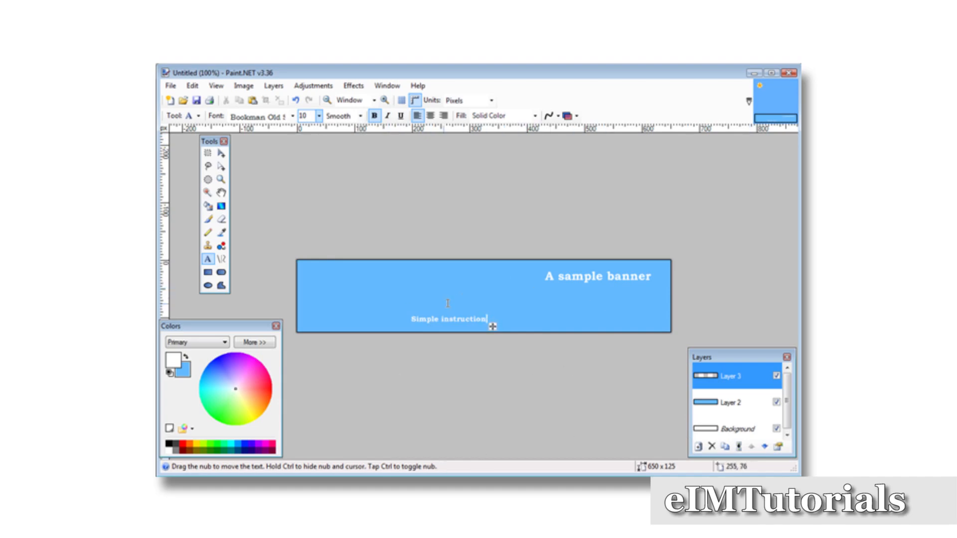
drag(495, 329, 662, 301)
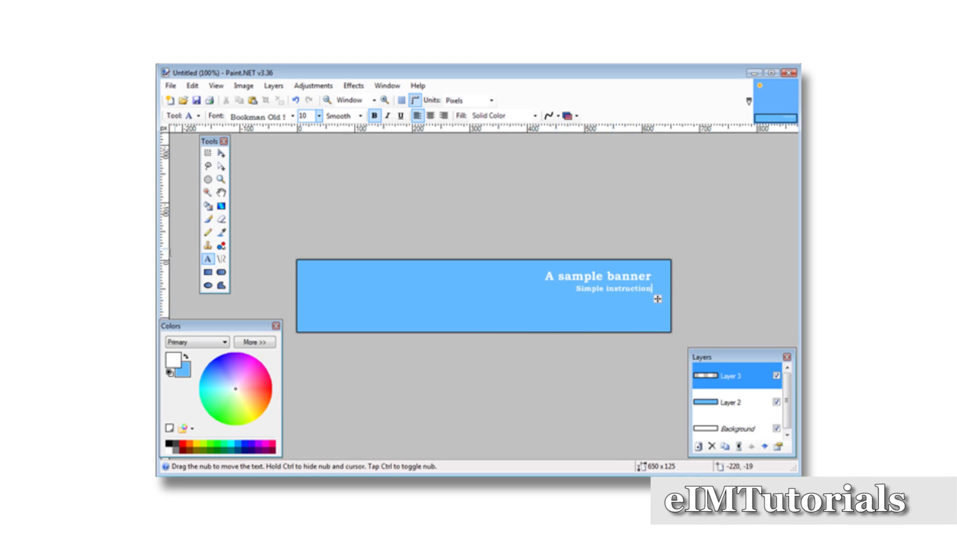
click(274, 86)
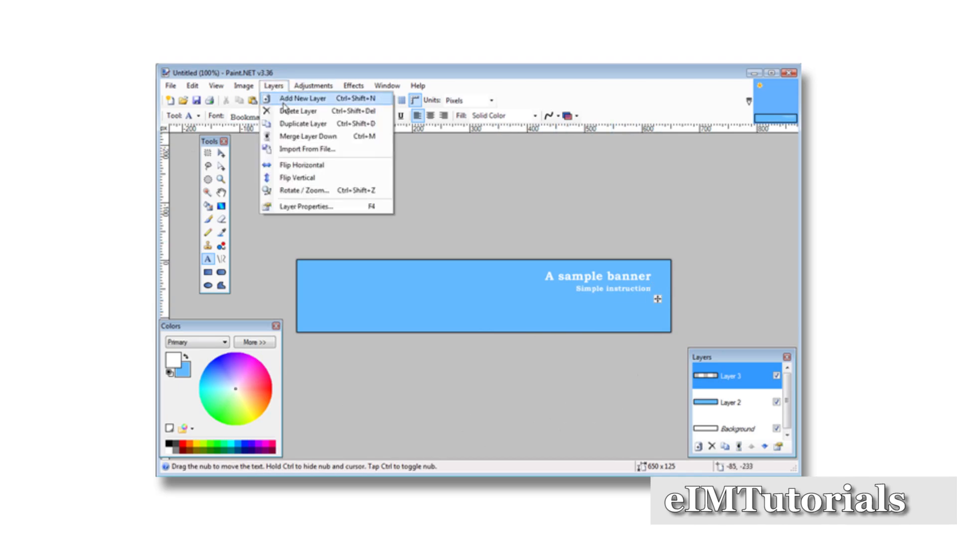
click(301, 97)
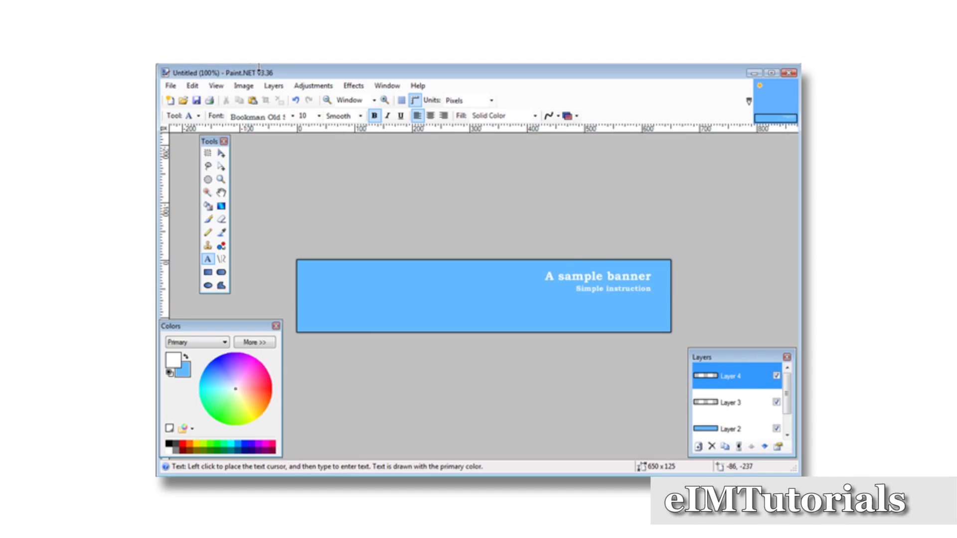
click(193, 85)
click(199, 100)
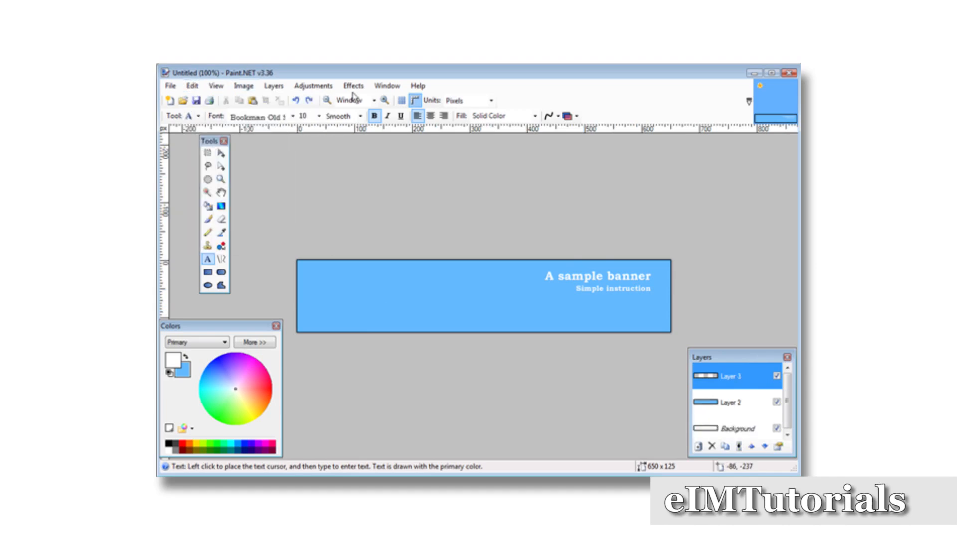
click(275, 88)
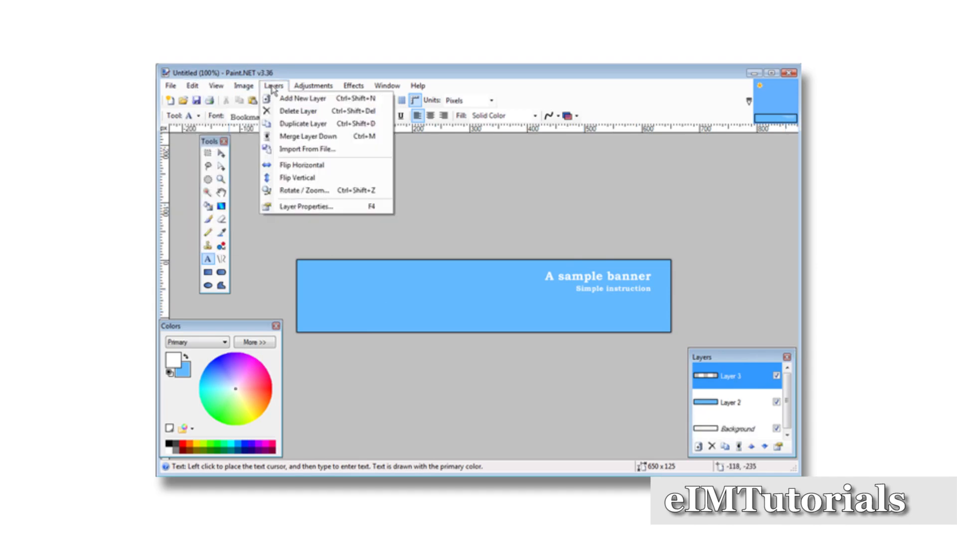
click(333, 150)
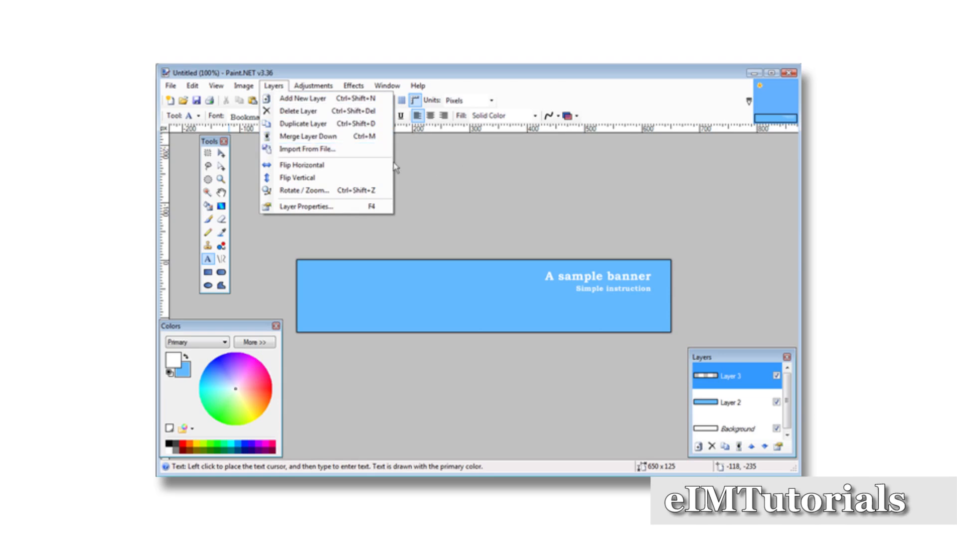
click(481, 158)
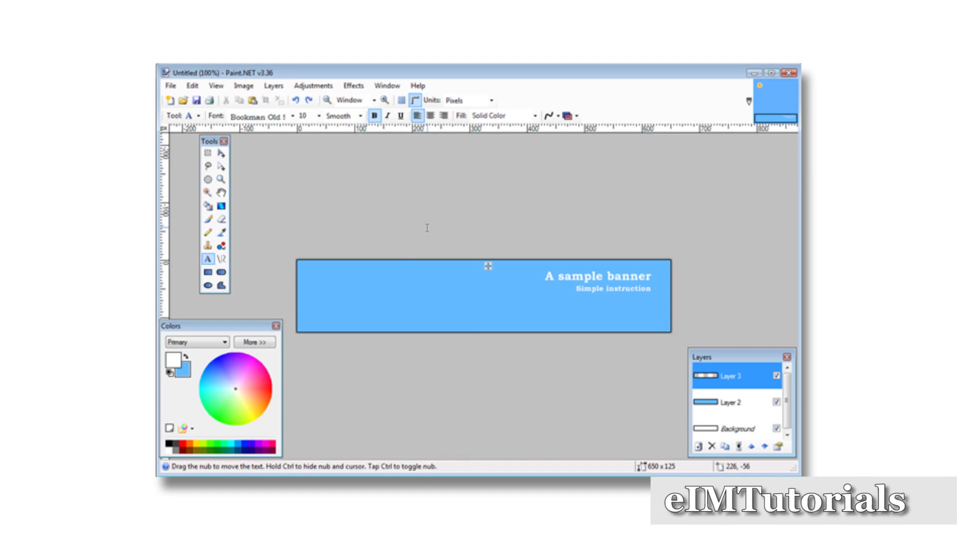
Open the image cover-200.jpg from the site's jpeg images folder.
click(170, 86)
click(189, 110)
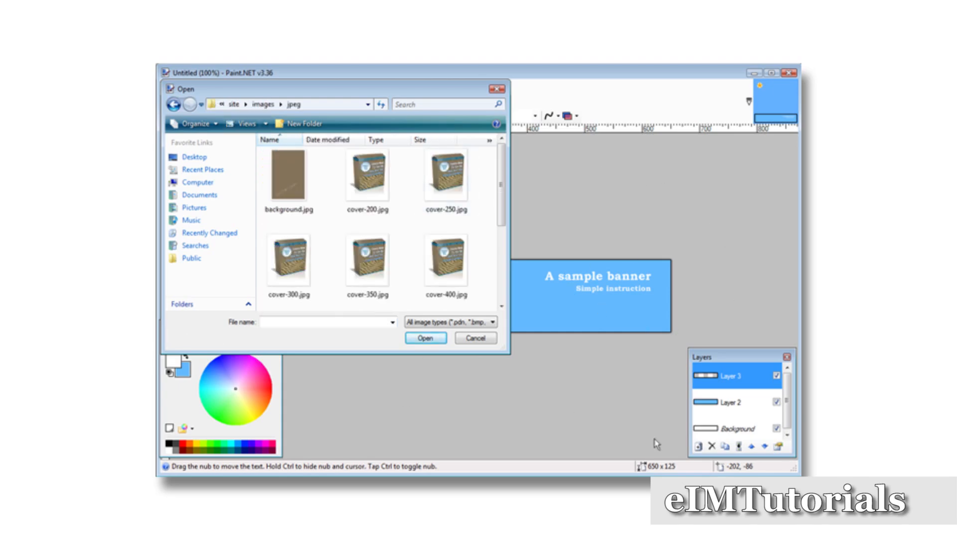
click(367, 272)
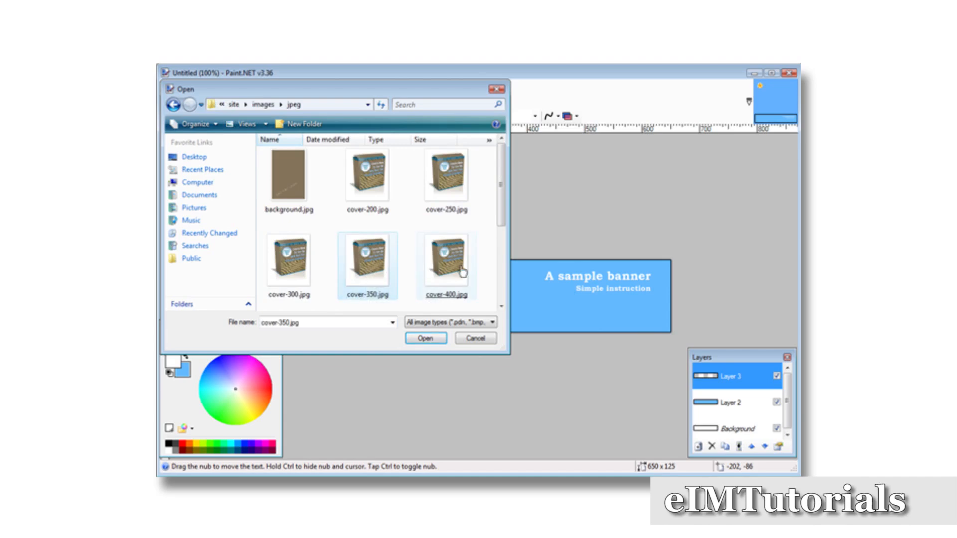
click(366, 185)
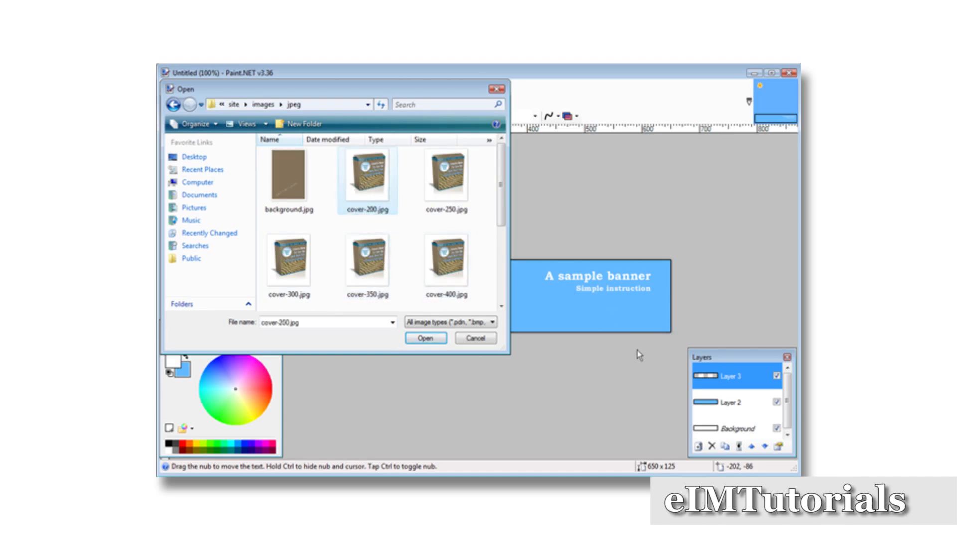
key(Return)
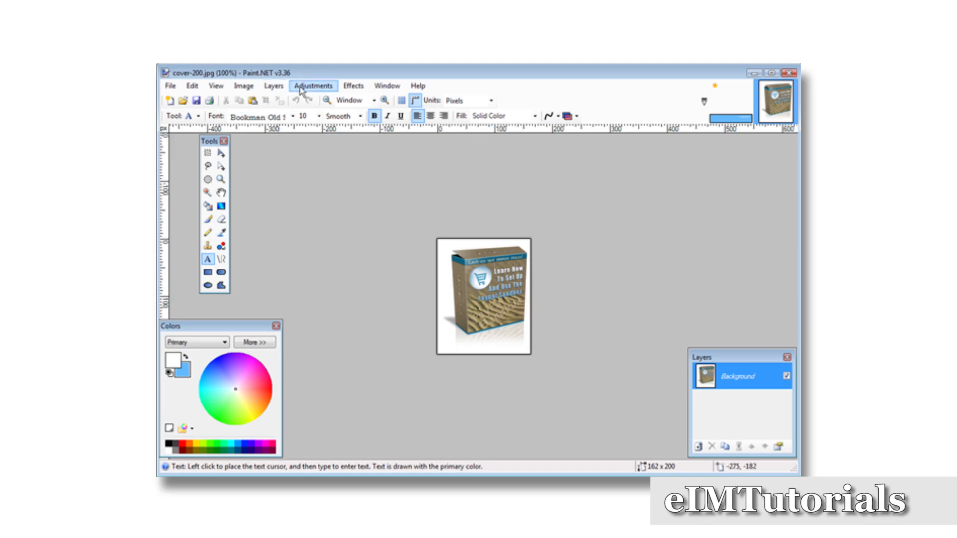
Resize the cover image to a height of 125 pixels while maintaining its aspect ratio.
click(243, 87)
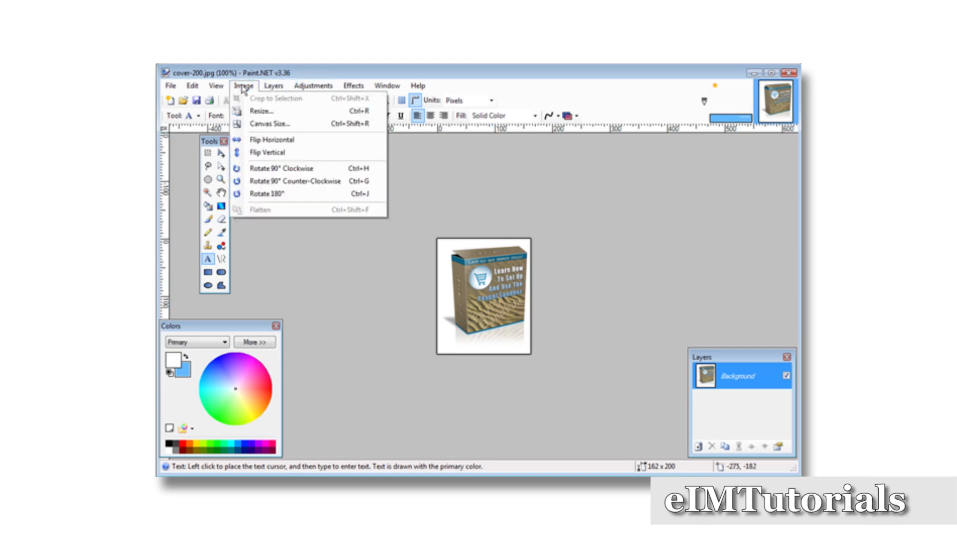
click(259, 112)
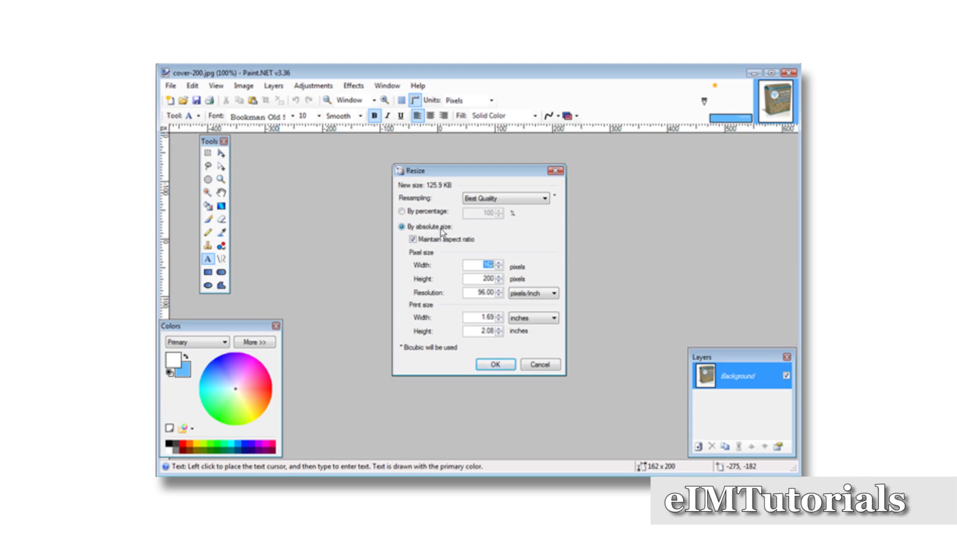
click(482, 280)
text(125)
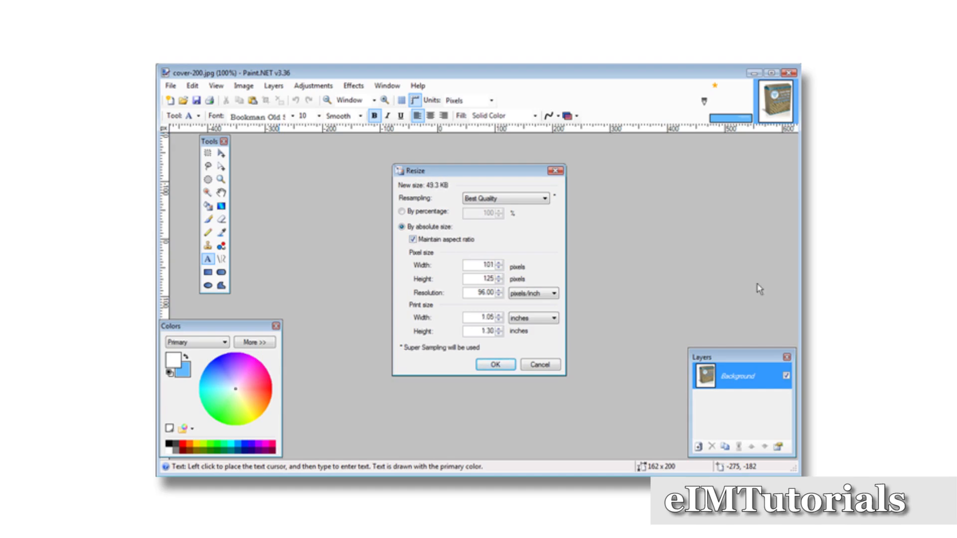
click(495, 365)
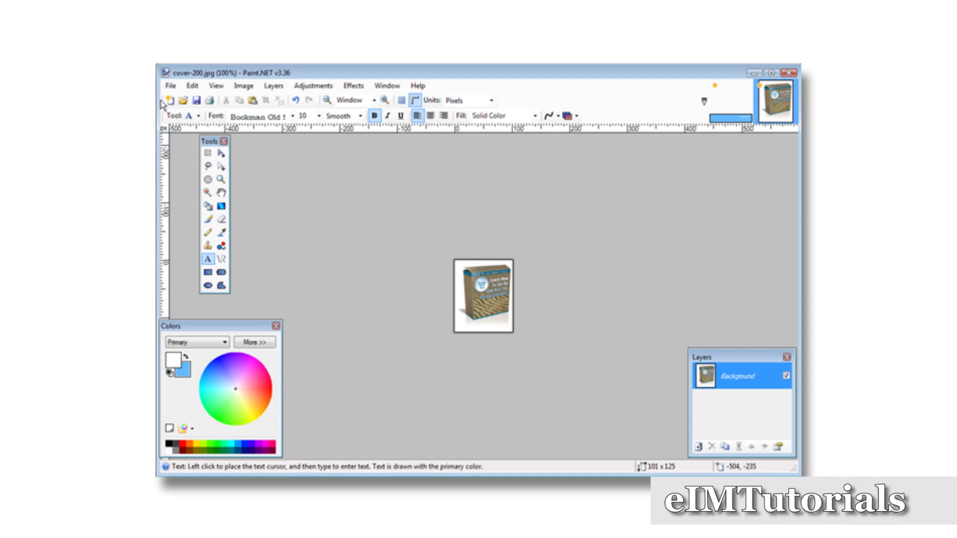
Save the resized cover as a separate JPEG named cover-20011 in the jpeg folder, at quality 95.
click(171, 86)
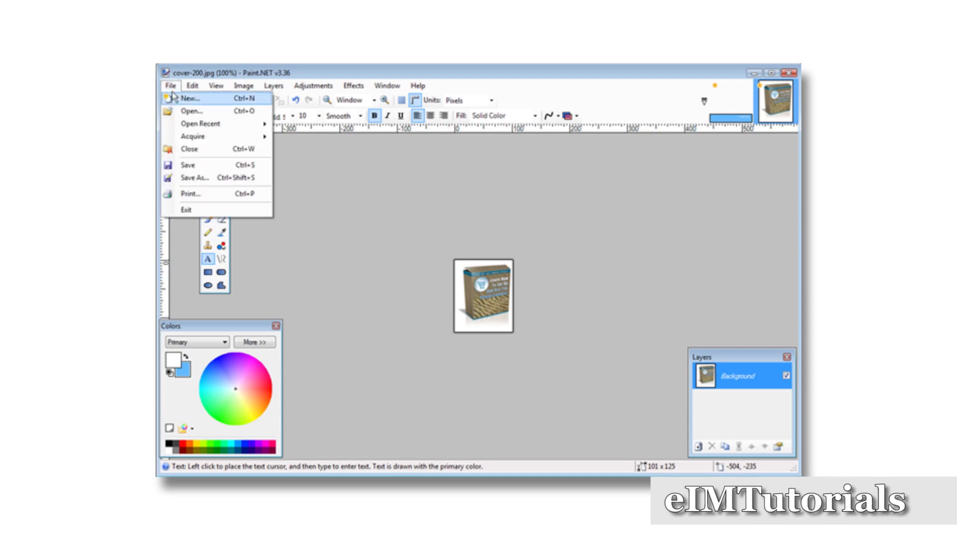
click(201, 178)
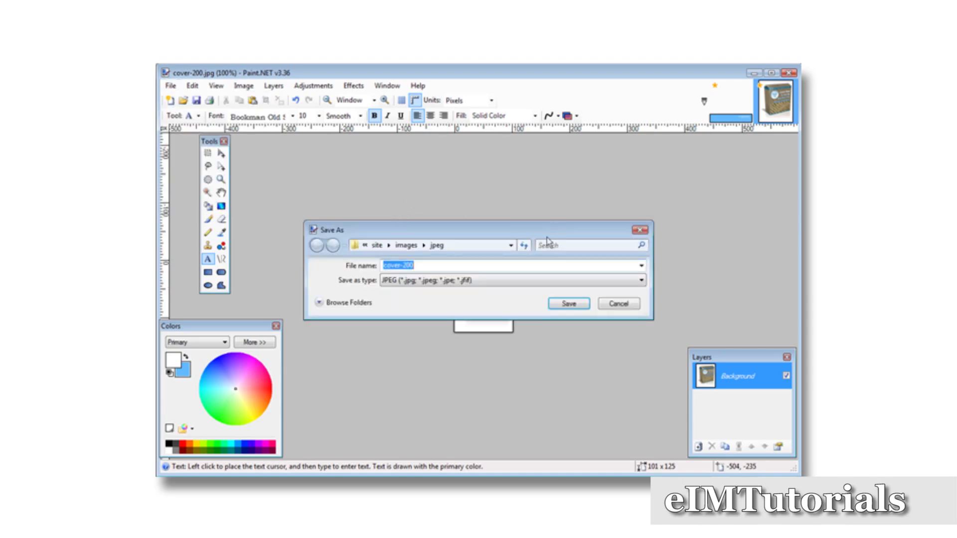
click(430, 267)
click(569, 304)
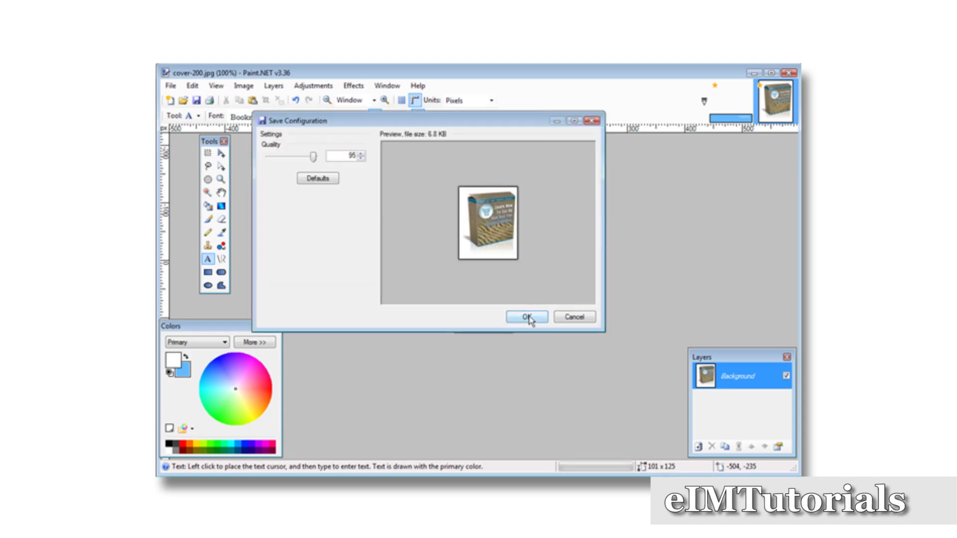
click(527, 318)
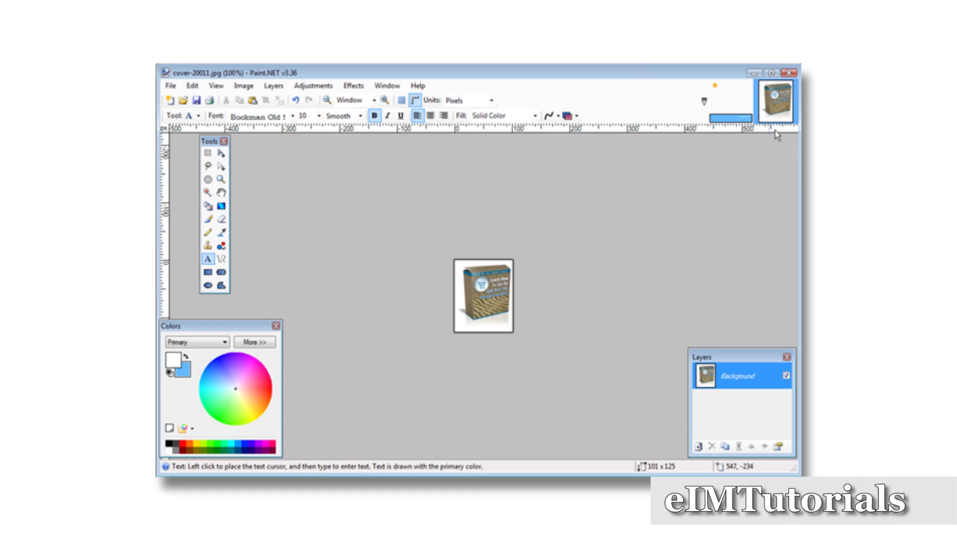
Return to the banner image and import cover-20011.jpg from the jpeg folder as a new layer.
click(728, 103)
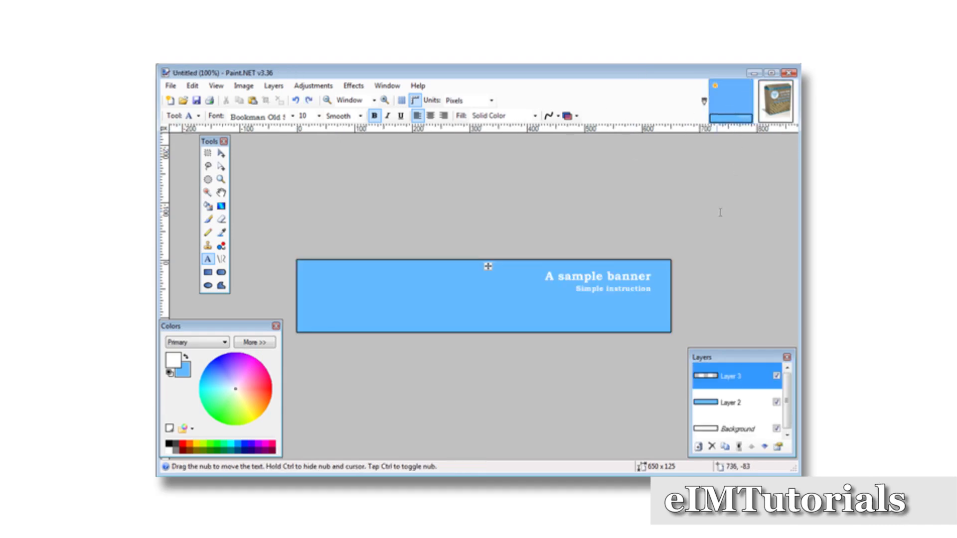
click(269, 90)
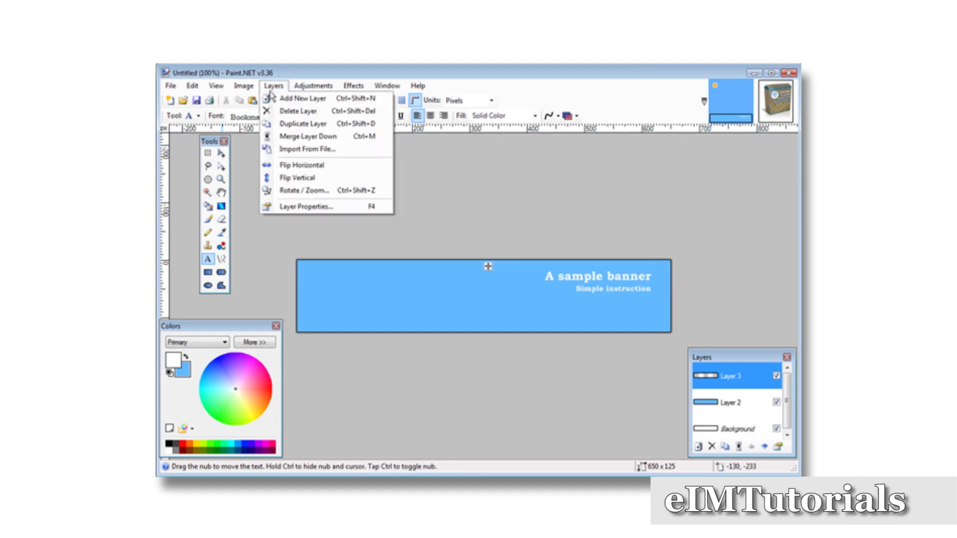
click(307, 149)
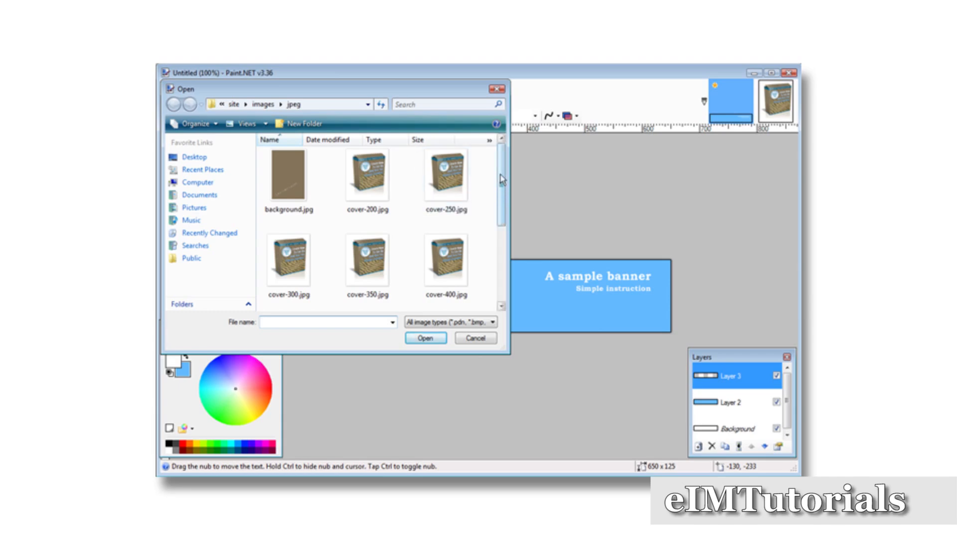
drag(500, 174, 502, 251)
click(294, 184)
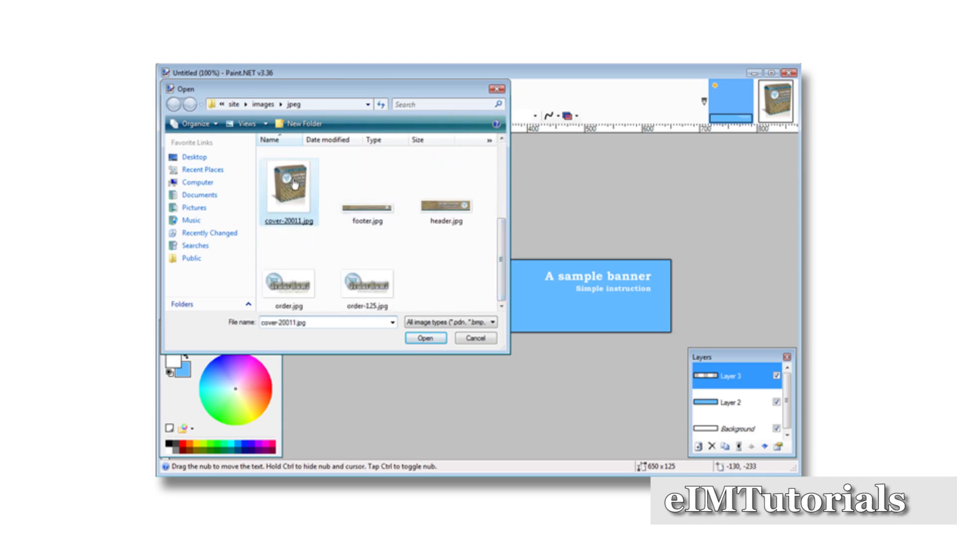
double_click(294, 184)
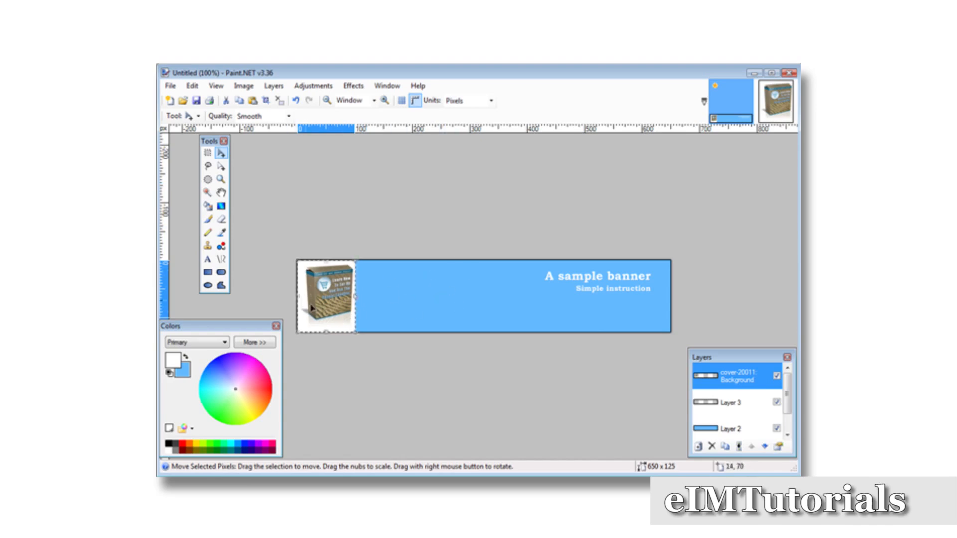
Pick the banner's light blue from Layer 2 as the primary color with the Color Picker.
click(221, 233)
click(441, 285)
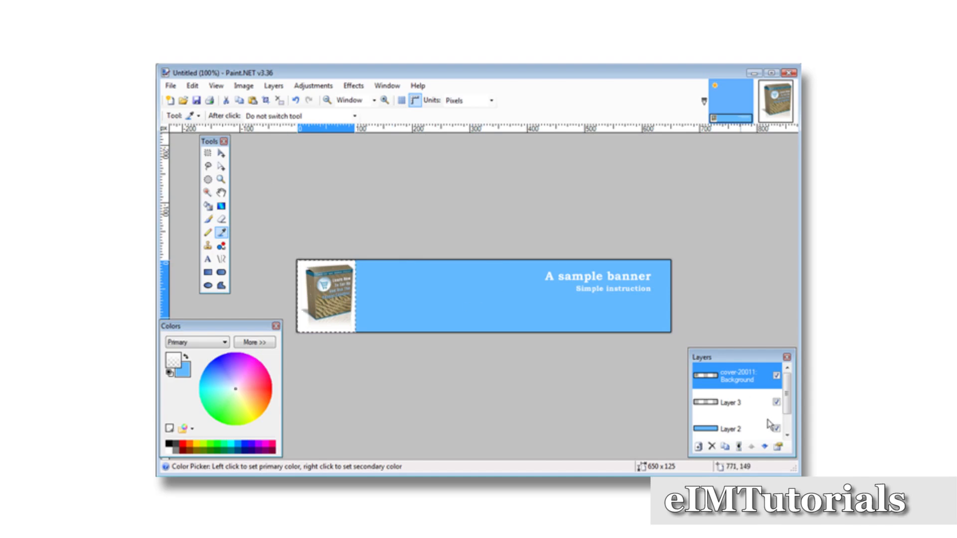
click(731, 429)
click(511, 292)
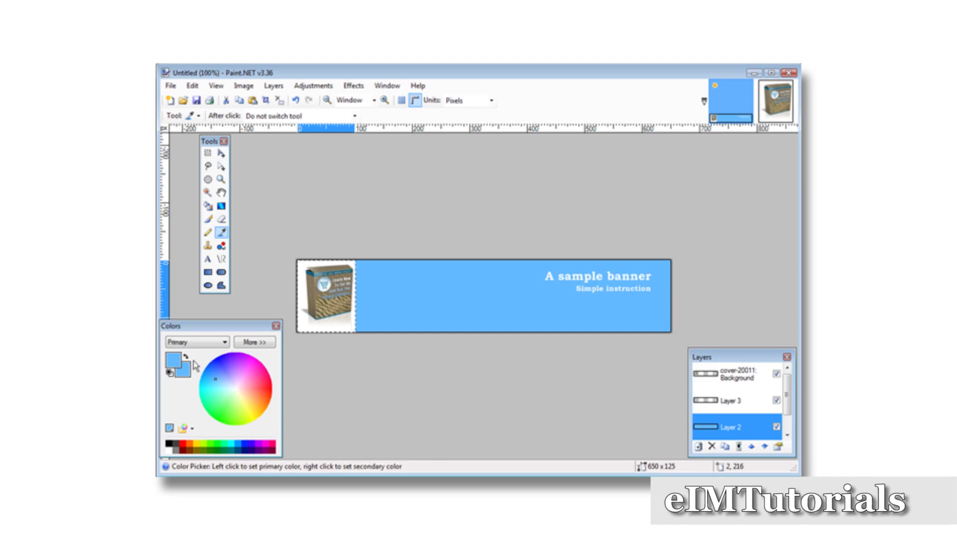
Select the white area around the box on the cover layer with the Magic Wand and fill it with the light blue.
click(751, 377)
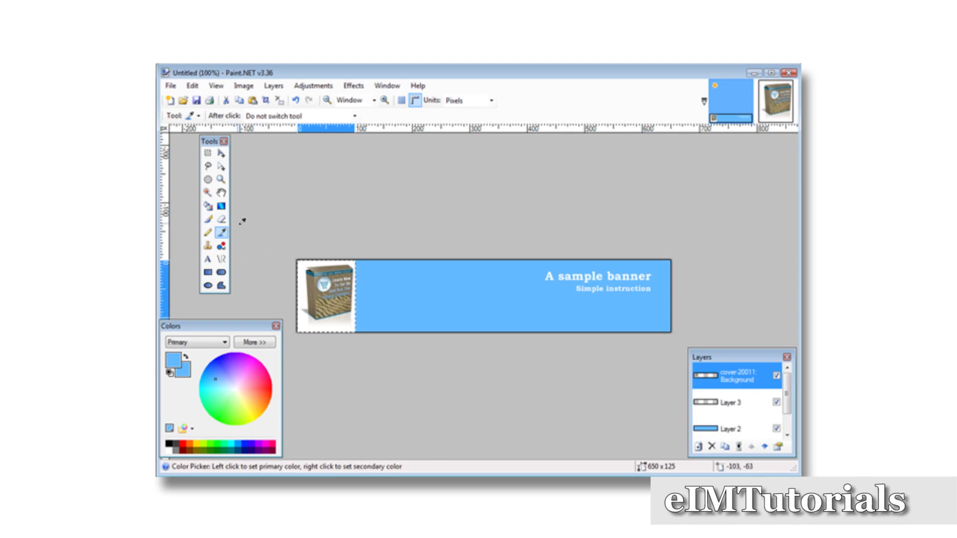
click(206, 194)
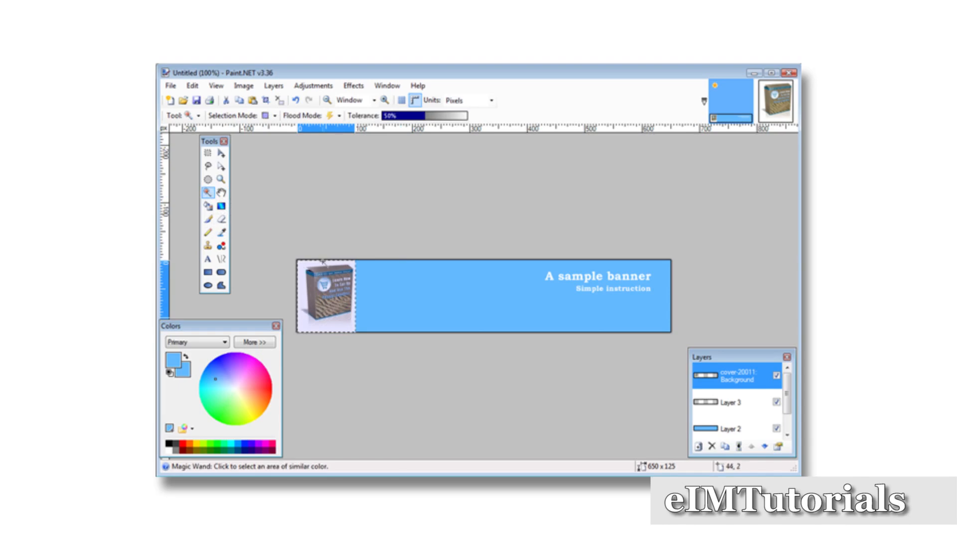
click(302, 264)
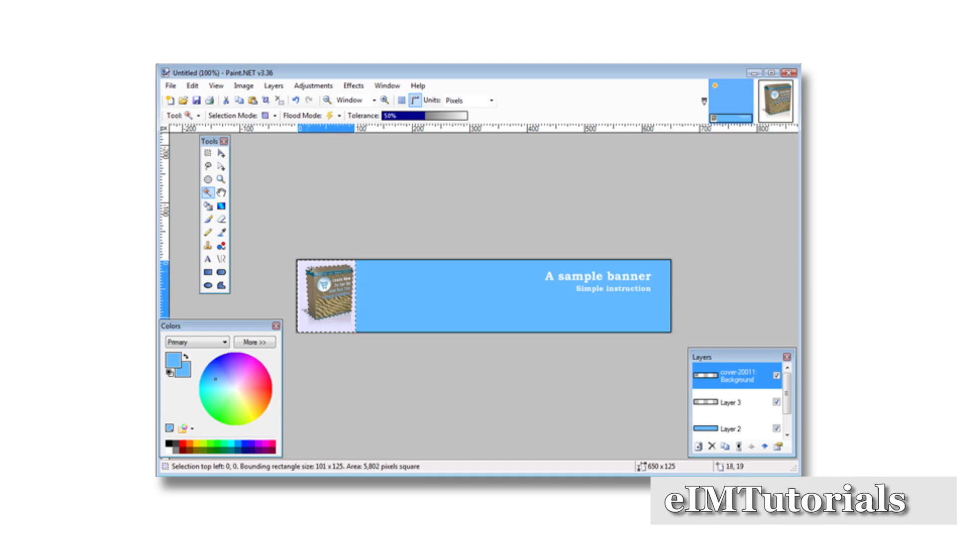
click(208, 206)
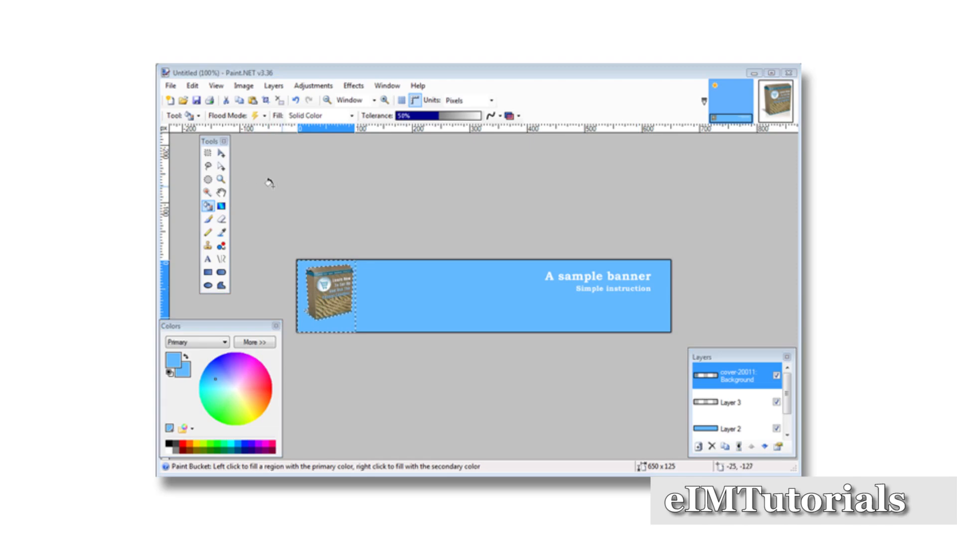
Save the banner as a JPEG named banner in the jpeg folder at quality 95, flattening its layers.
click(170, 87)
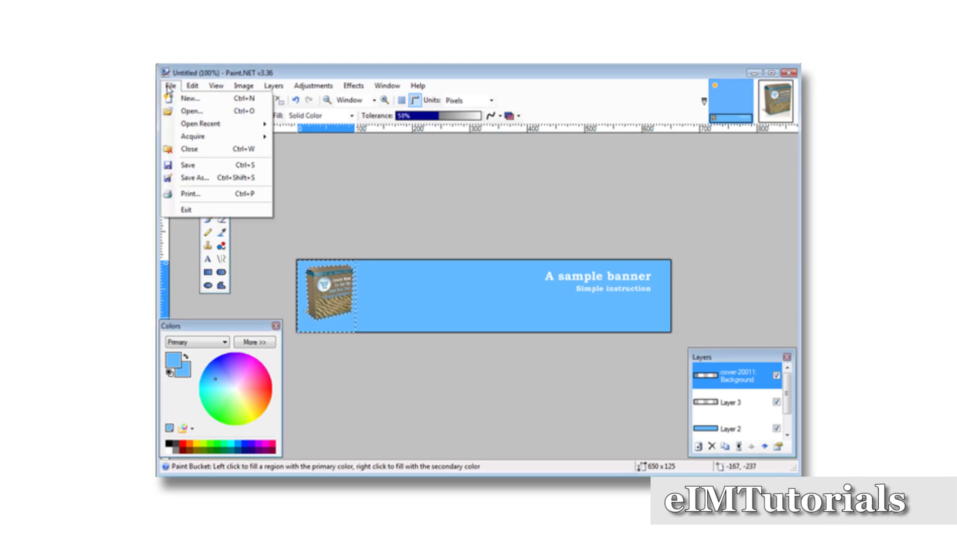
click(205, 179)
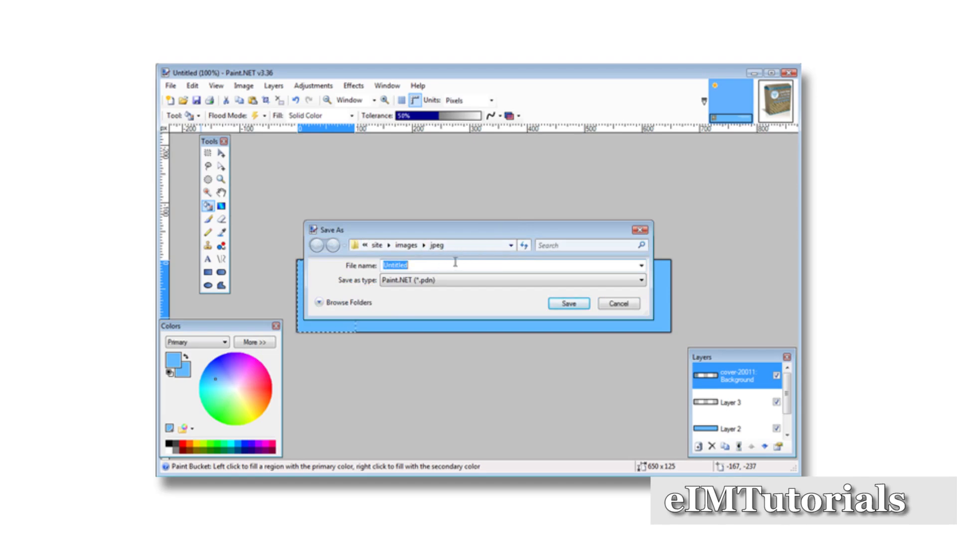
text(b)
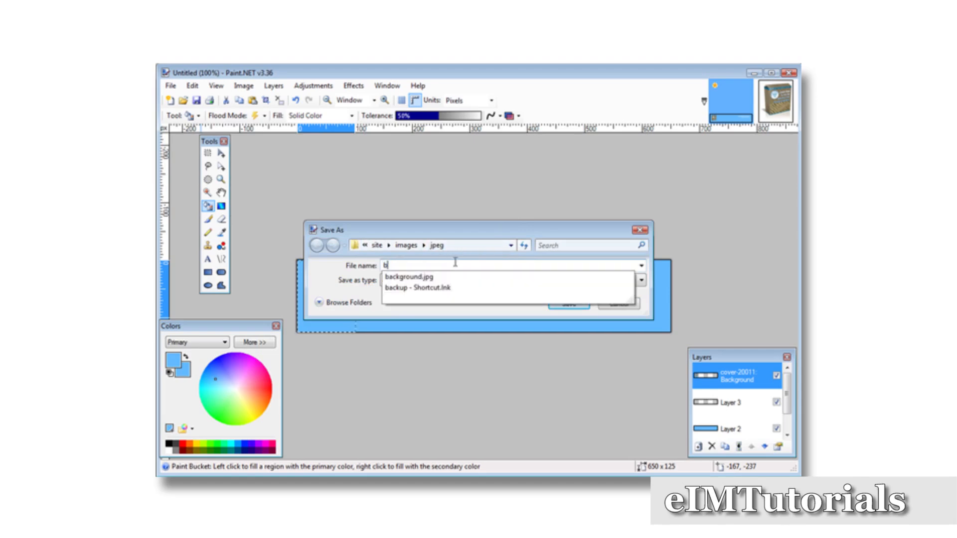
text(anner)
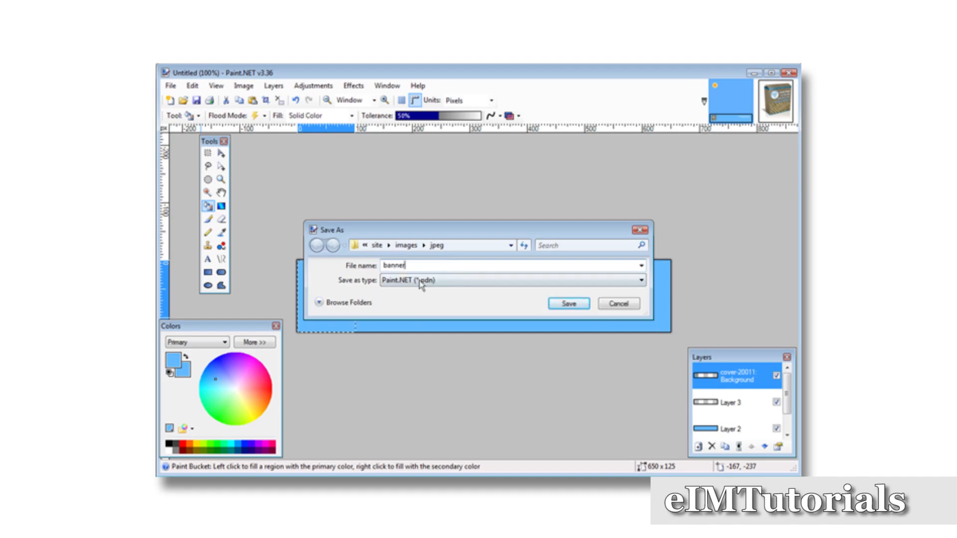
click(459, 288)
click(463, 320)
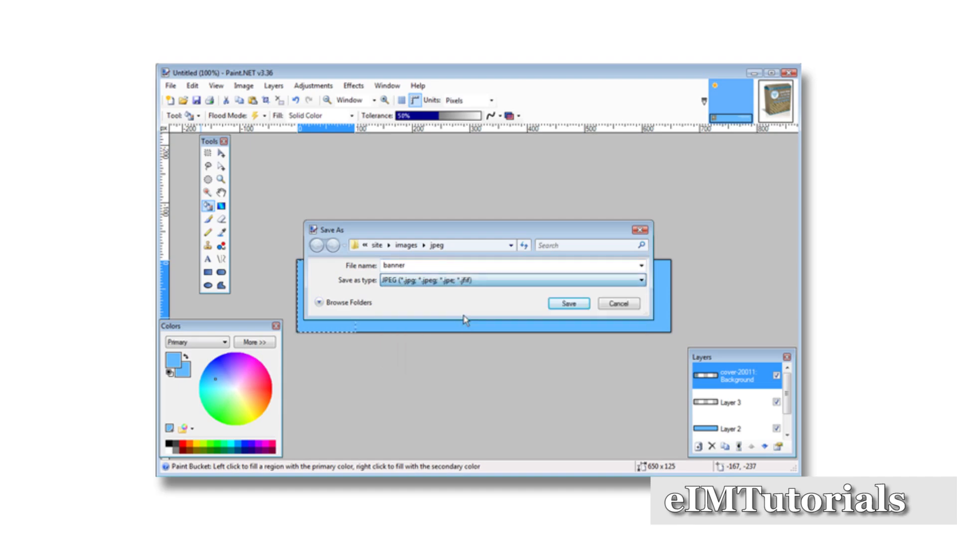
click(571, 306)
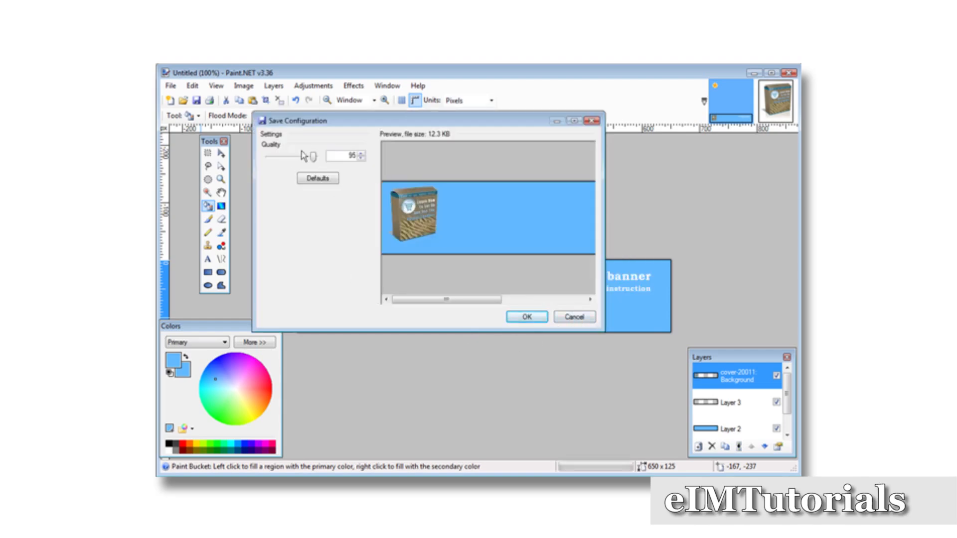
click(526, 318)
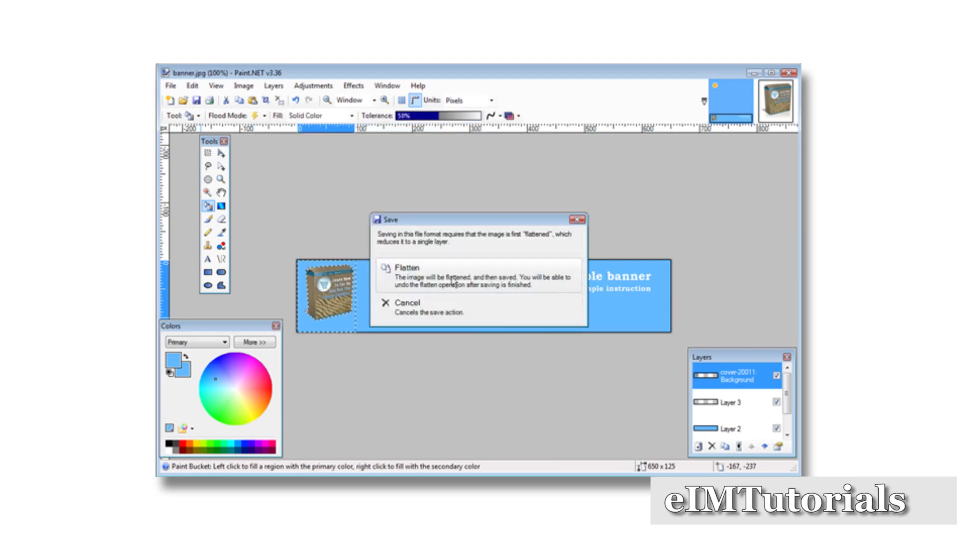
click(433, 280)
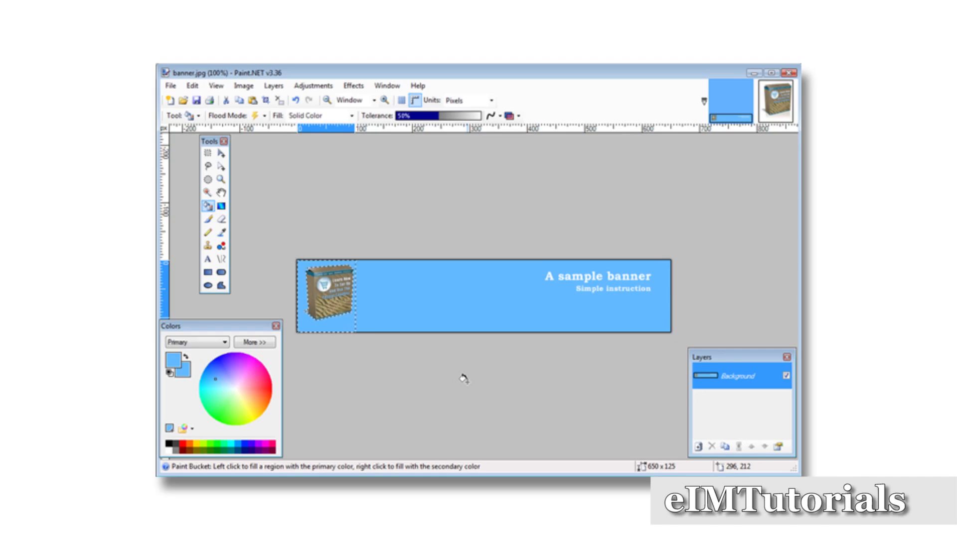
Switch to the jpeg folder window, preview banner.jpg in Windows Photo Gallery, and close the preview.
key(alt+Tab)
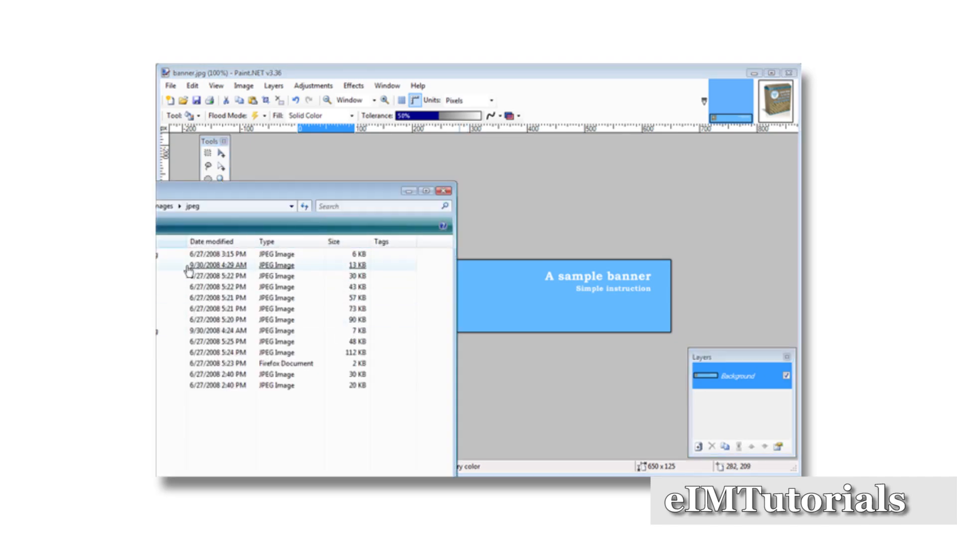
double_click(342, 387)
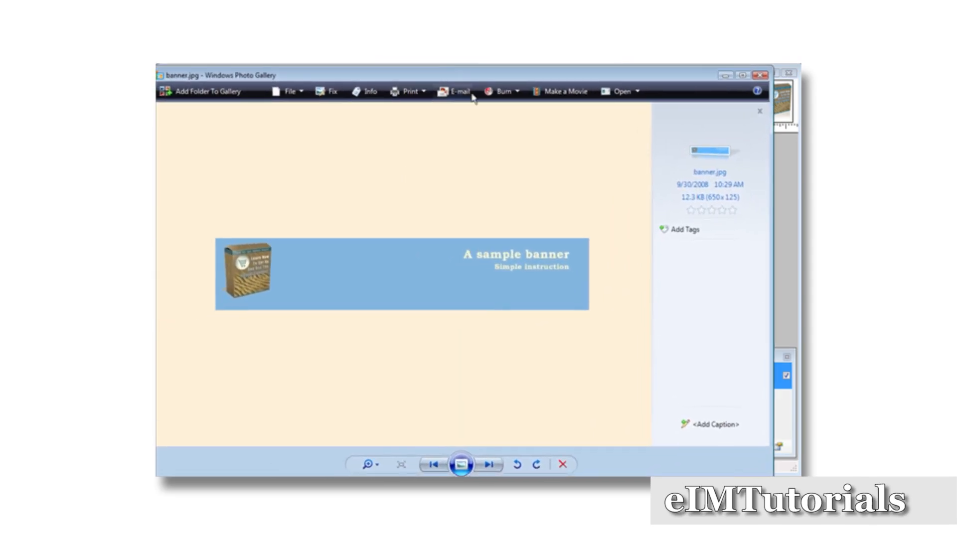
click(757, 75)
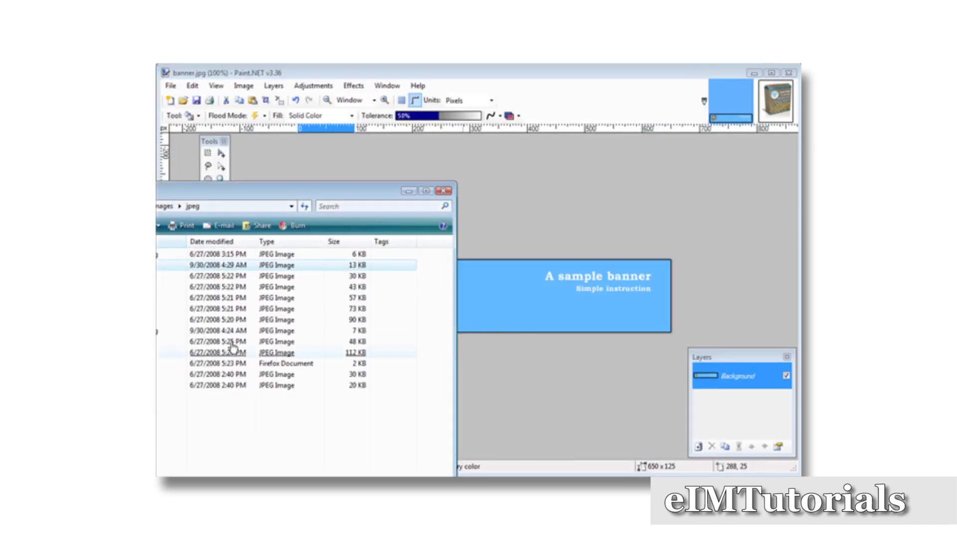
Open banner.jpg from the jpeg folder with a different program than the default viewer.
right_click(160, 265)
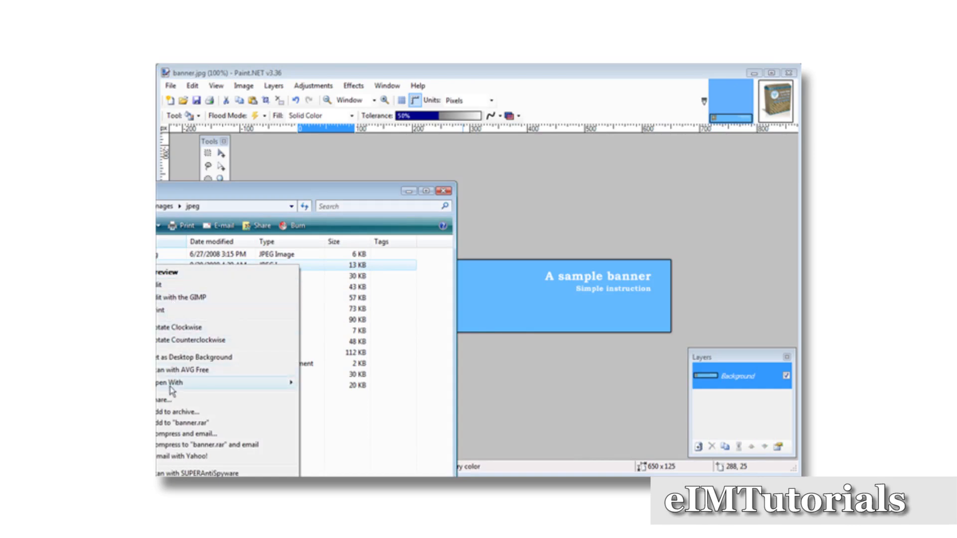
mouse_move(172, 382)
click(327, 383)
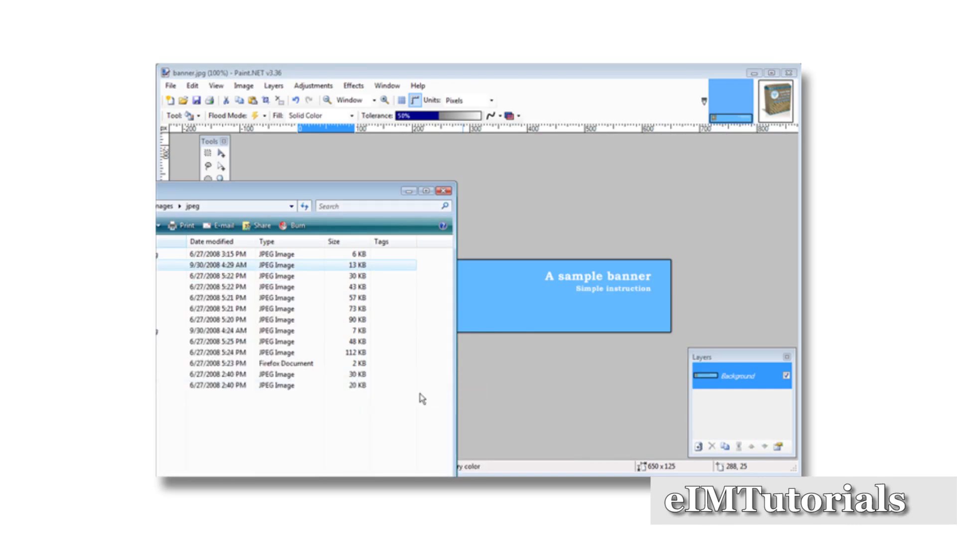